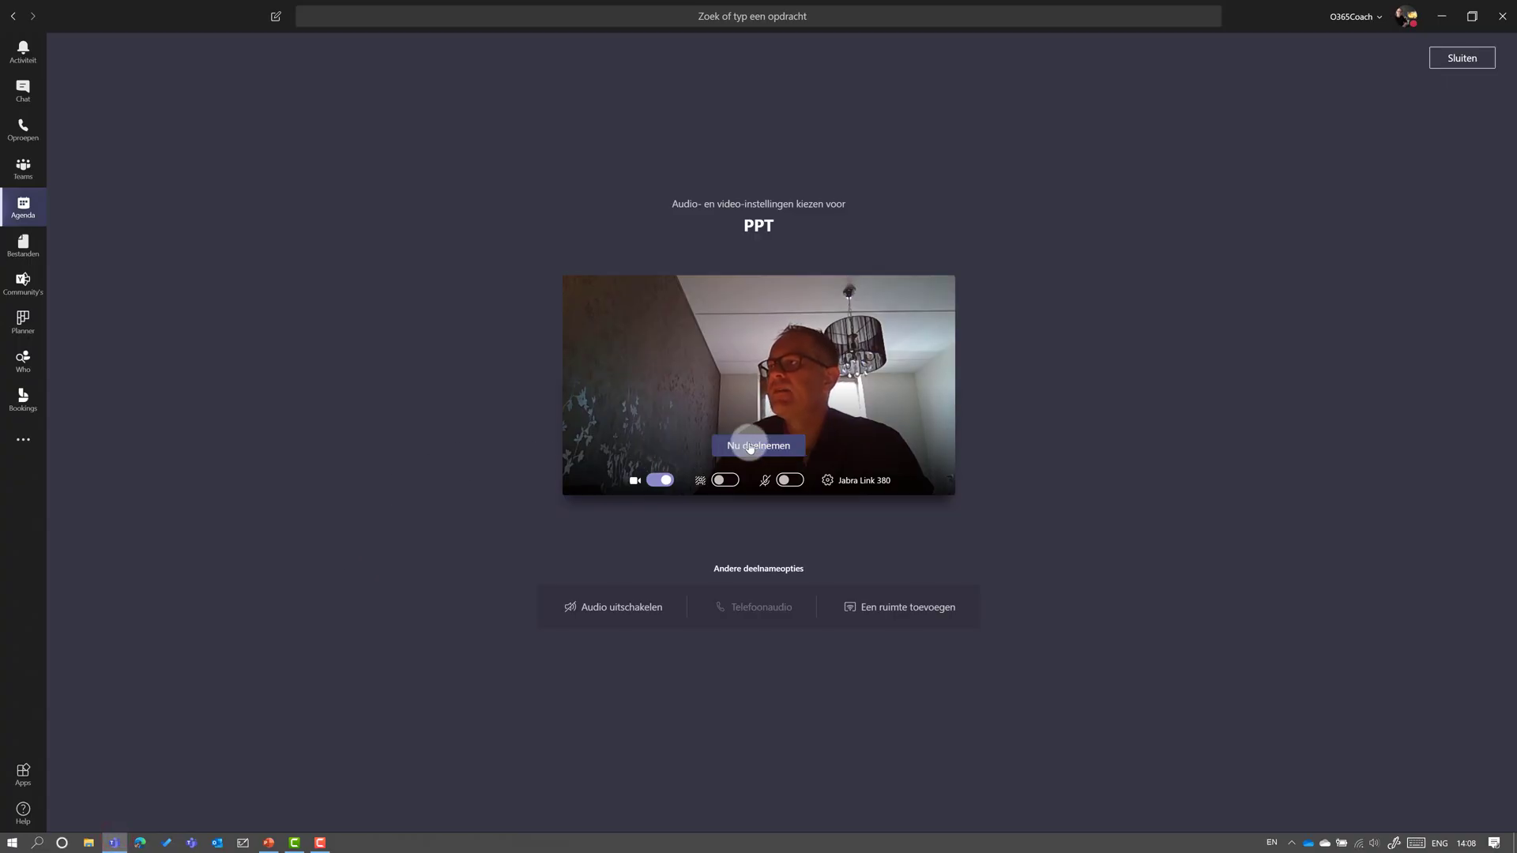
Step: Join the PPT meeting and share the entire desktop Scherm #1 with participants
click(749, 447)
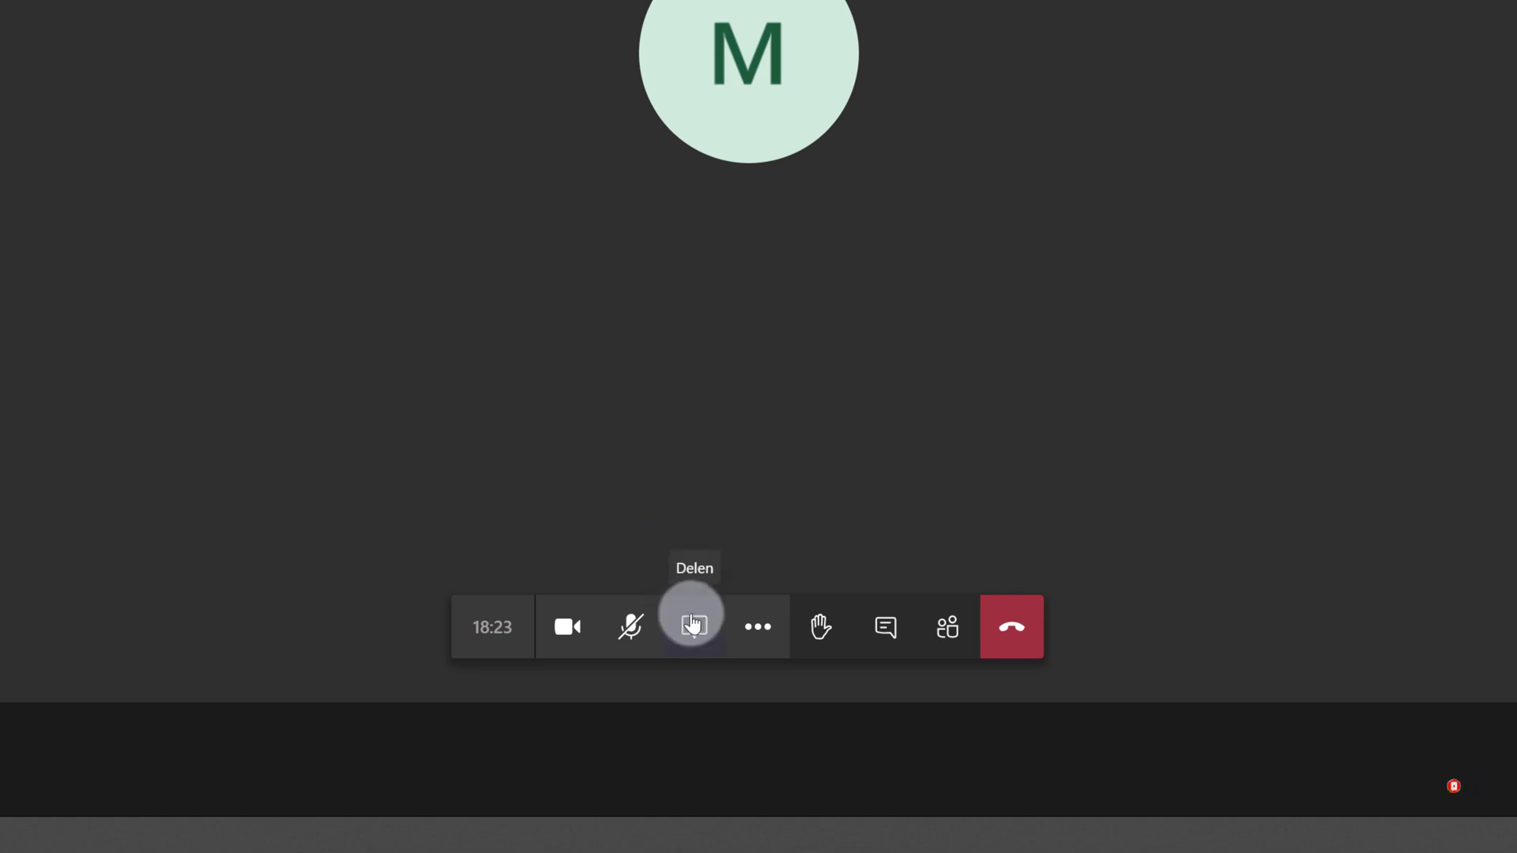
click(696, 627)
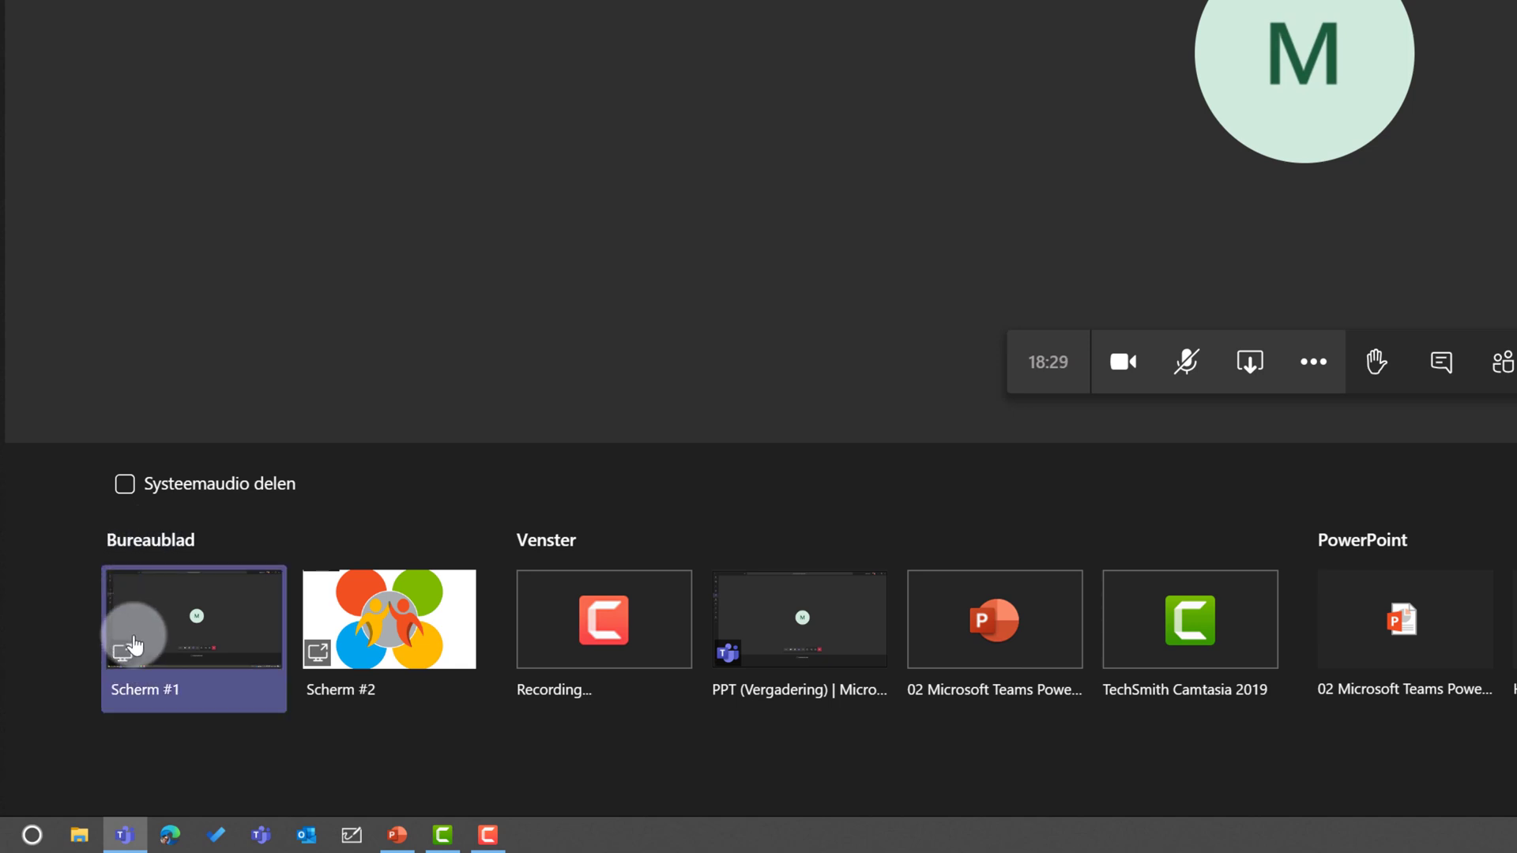
click(244, 654)
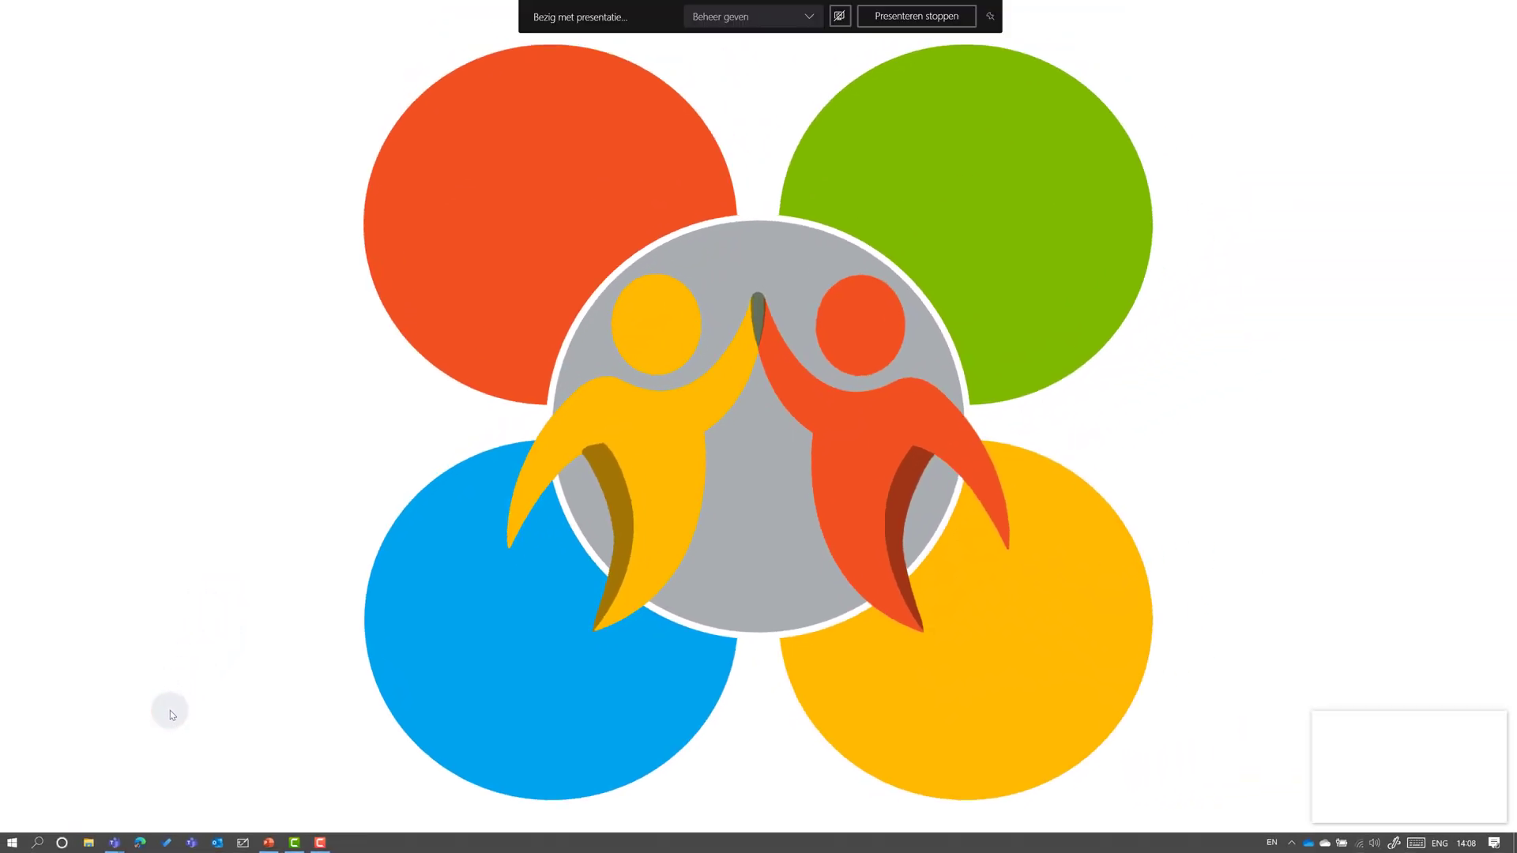
Step: Bring PowerPoint forward, minimize the Teams mini window, and play the 'Get Started with Microsoft Teams' deck full-screen
click(270, 843)
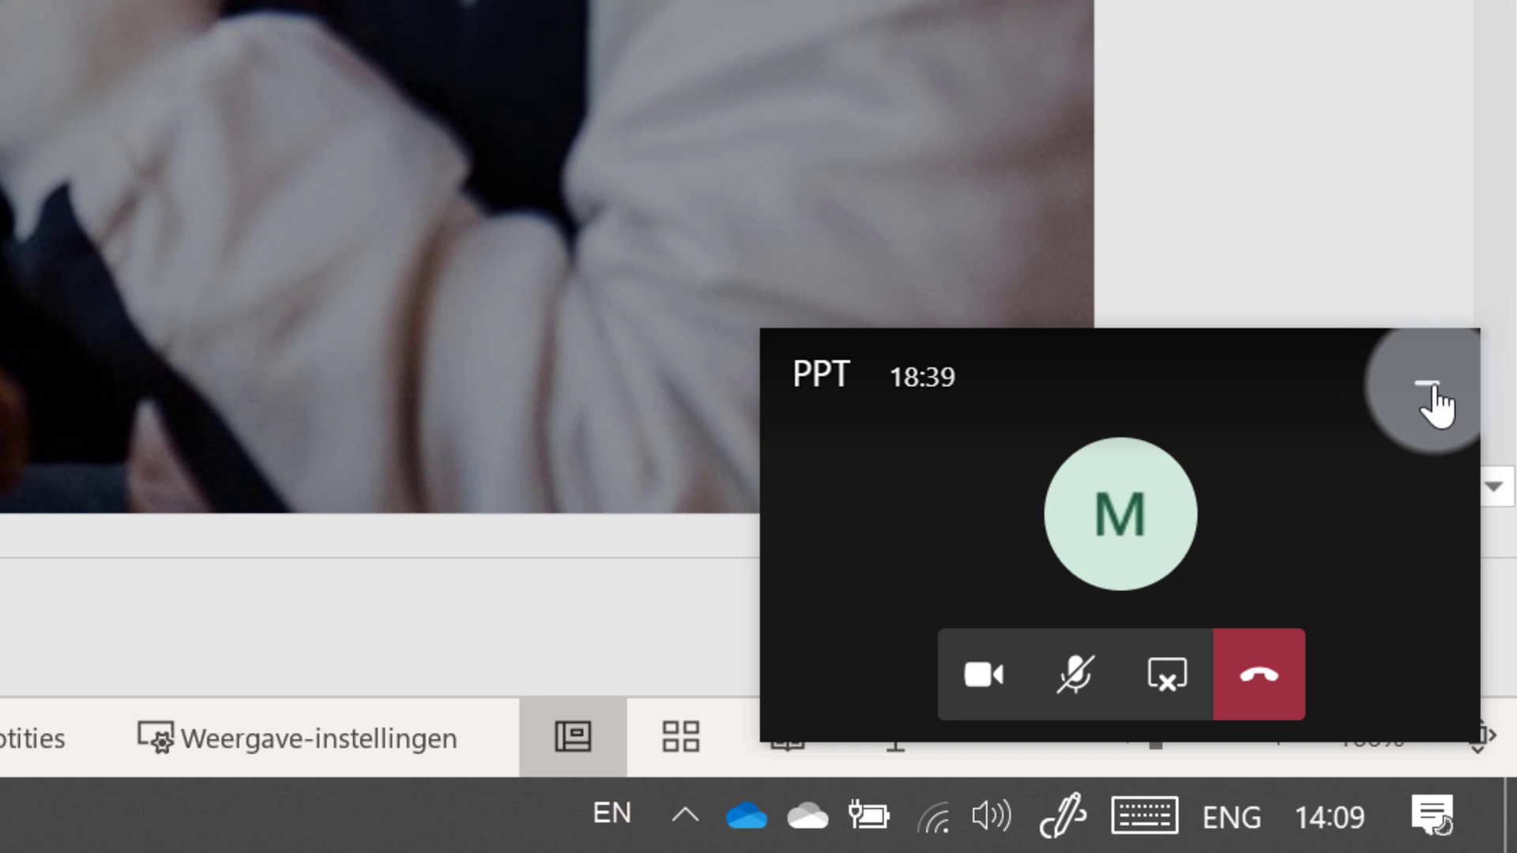
click(1432, 392)
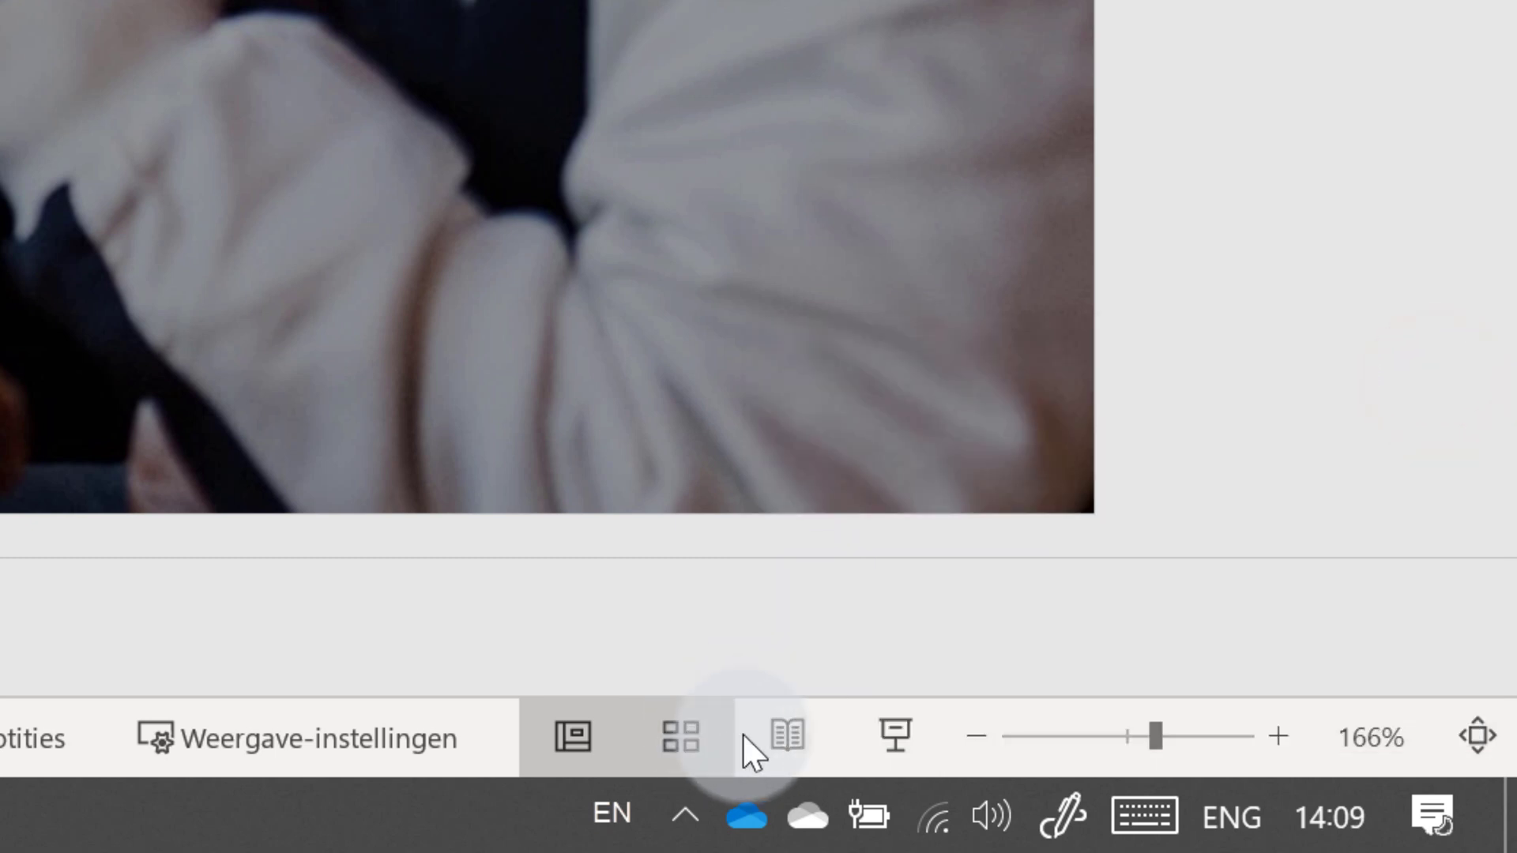
click(895, 735)
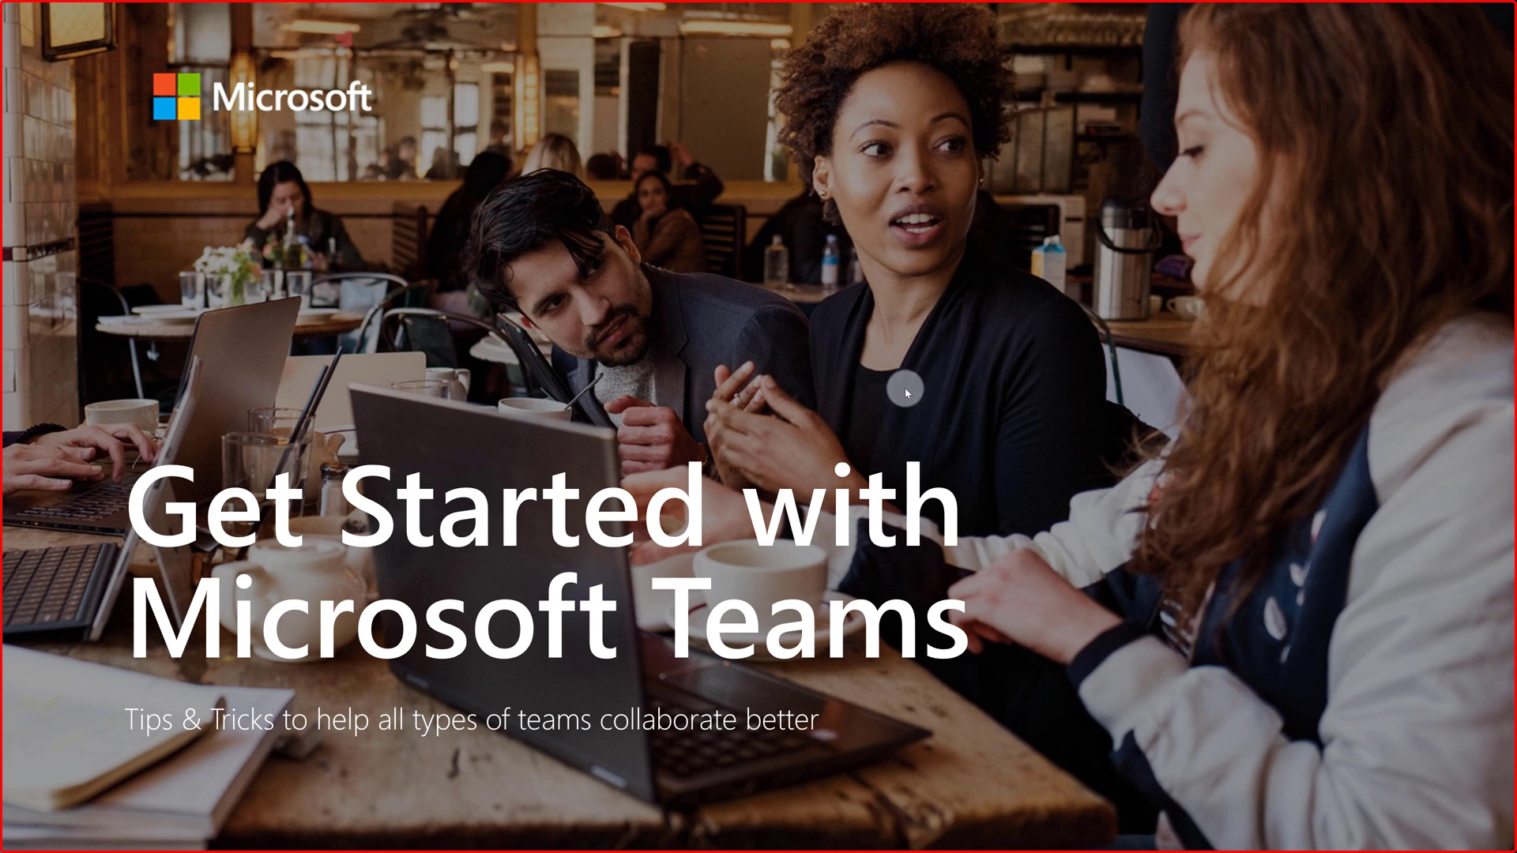
Step: Open Presenter View from the slide's context menu, move it onto the screen, then close it
right_click(774, 332)
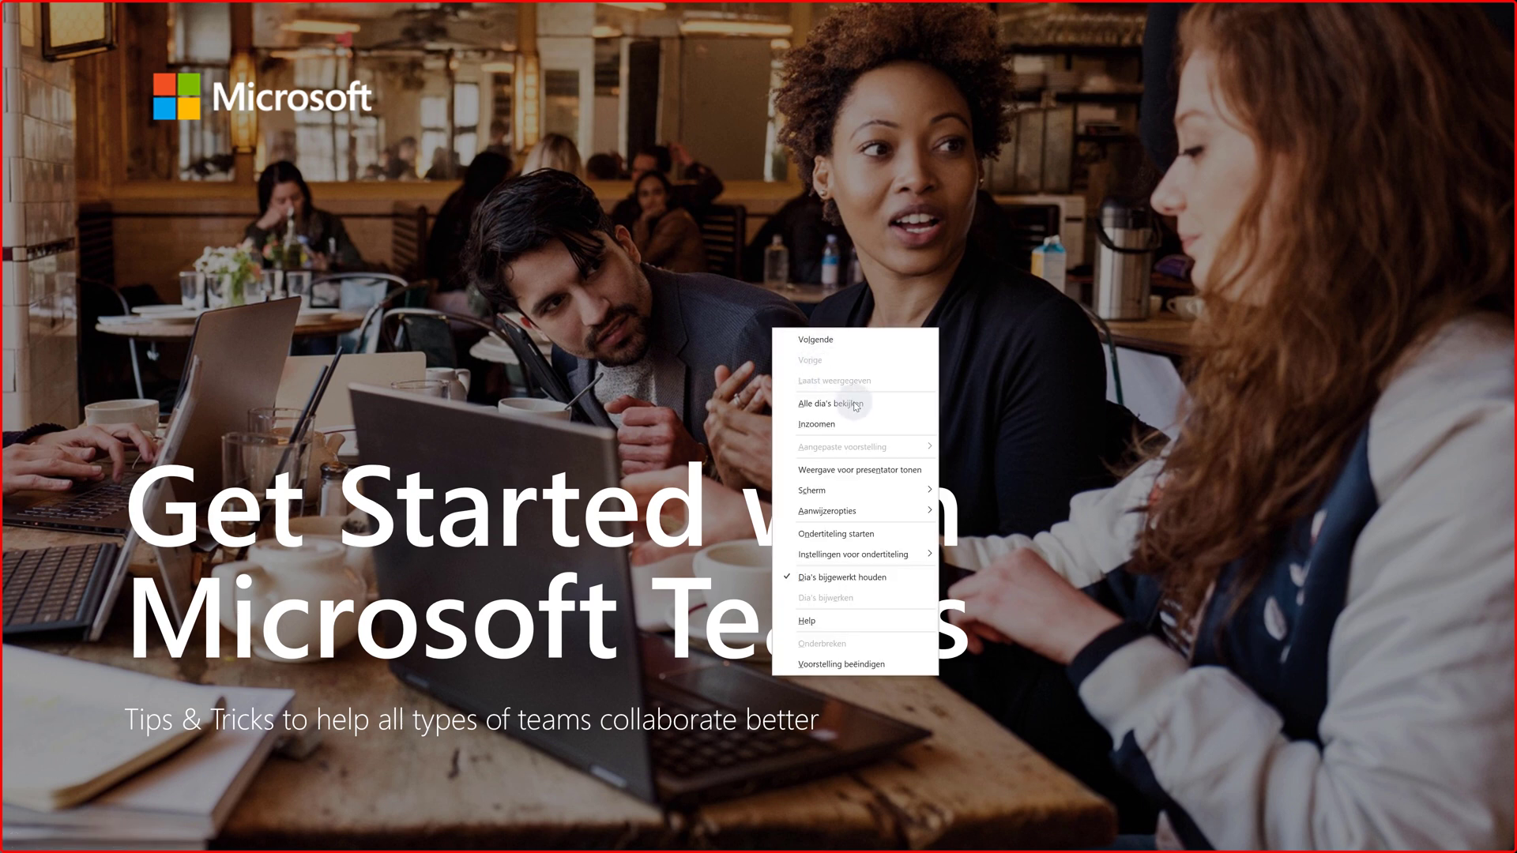
click(878, 471)
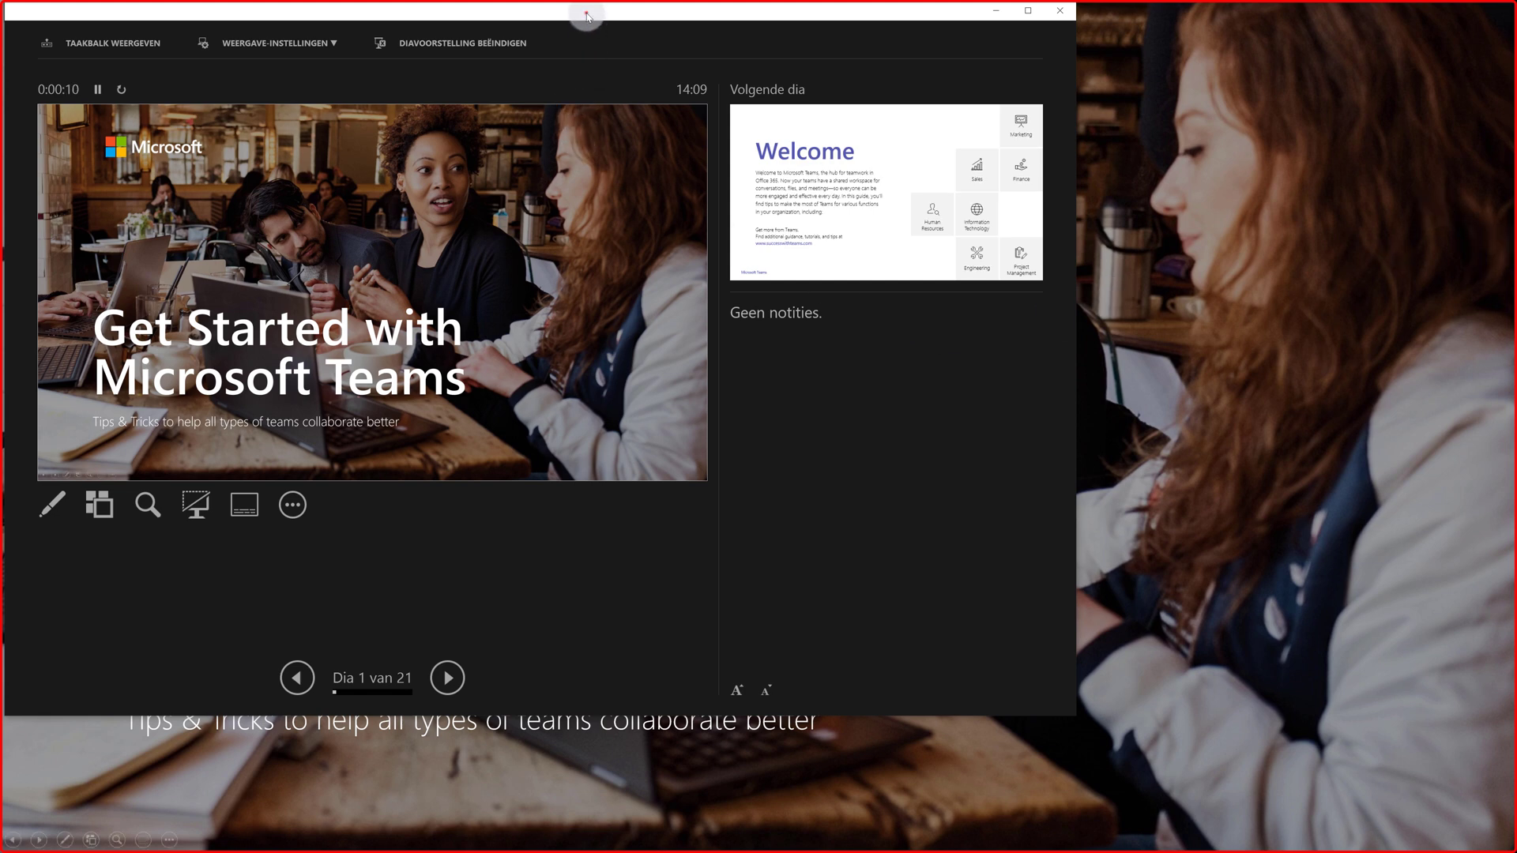
drag(587, 16, 853, 90)
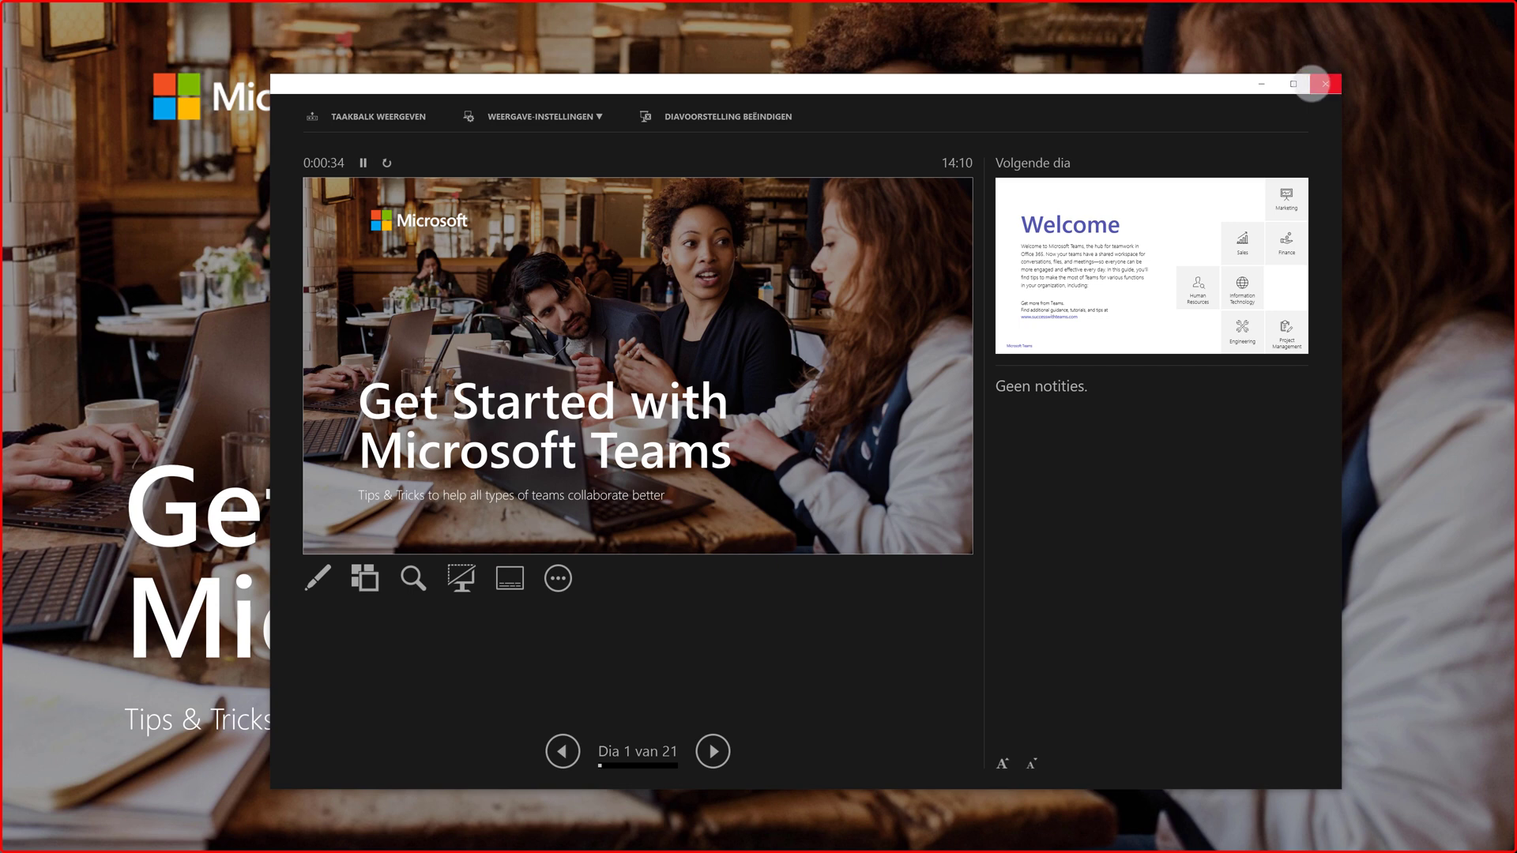
click(1327, 83)
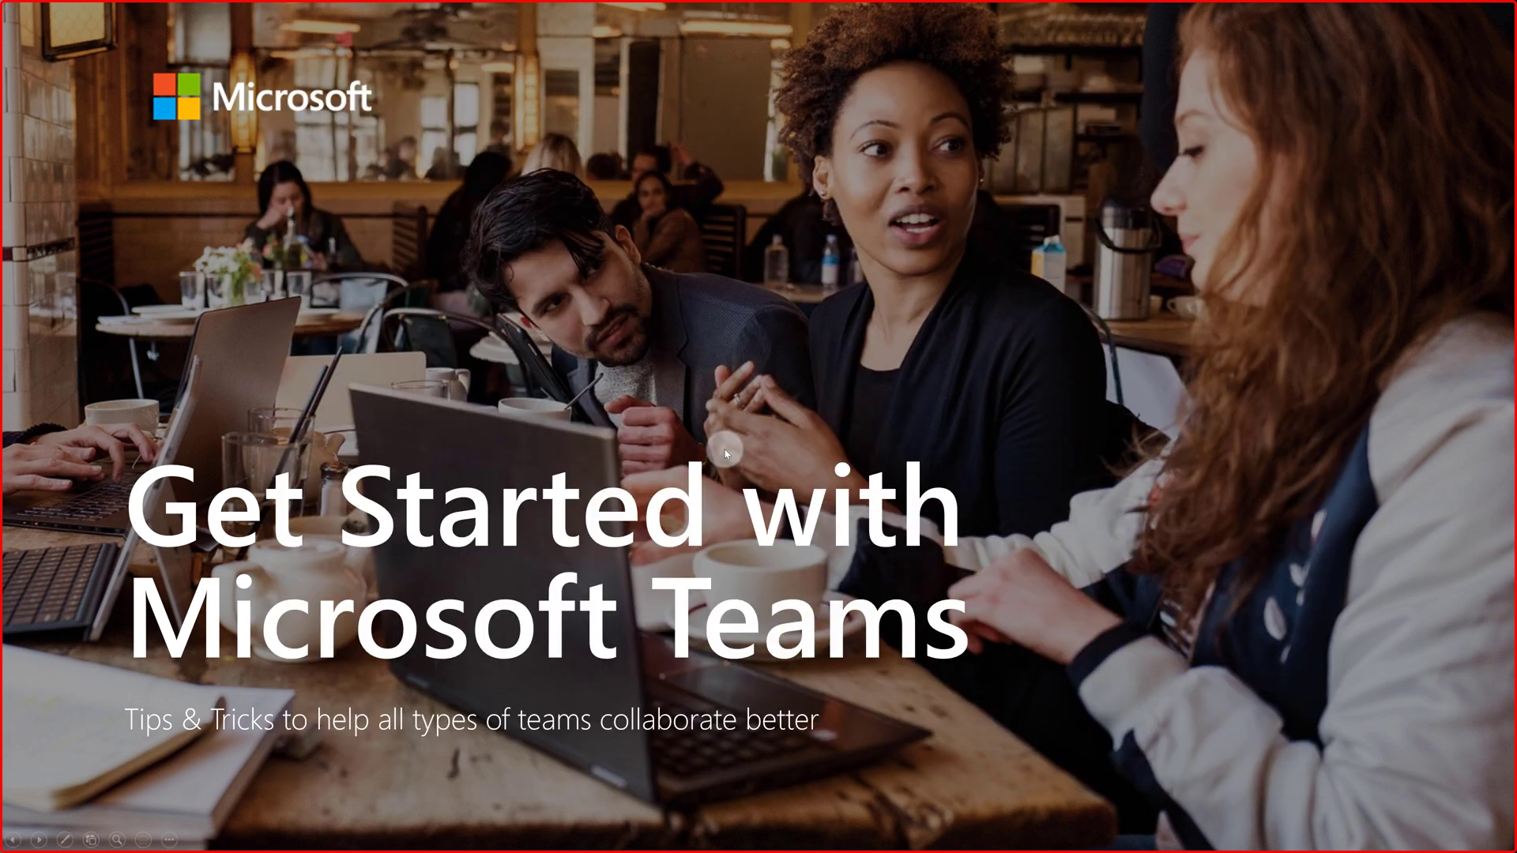
Step: Advance the slideshow to the Welcome slide, briefly viewing the open-window list before returning
click(796, 676)
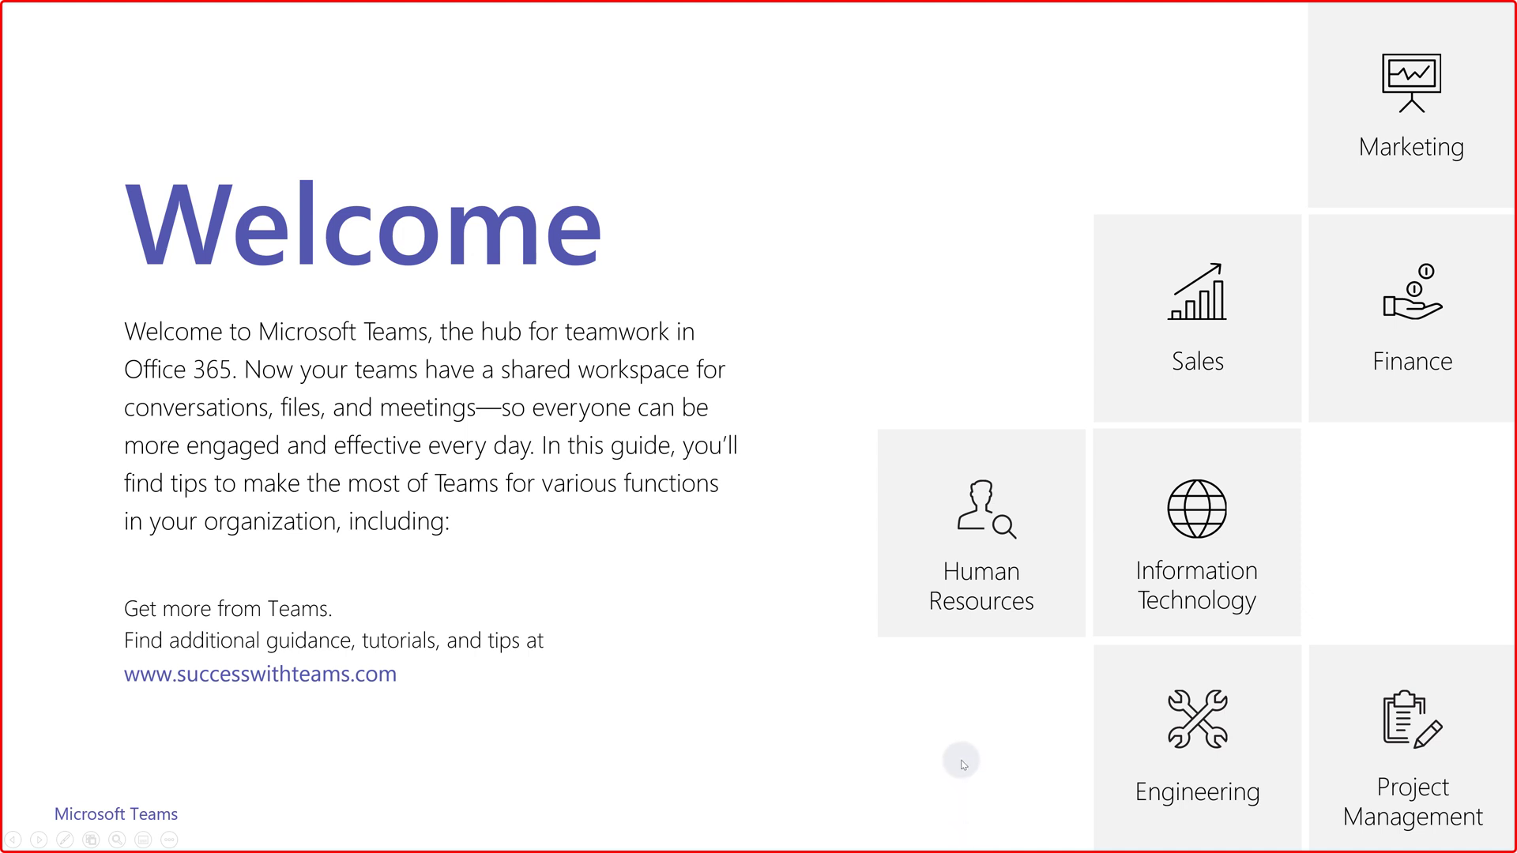
key(alt+Tab)
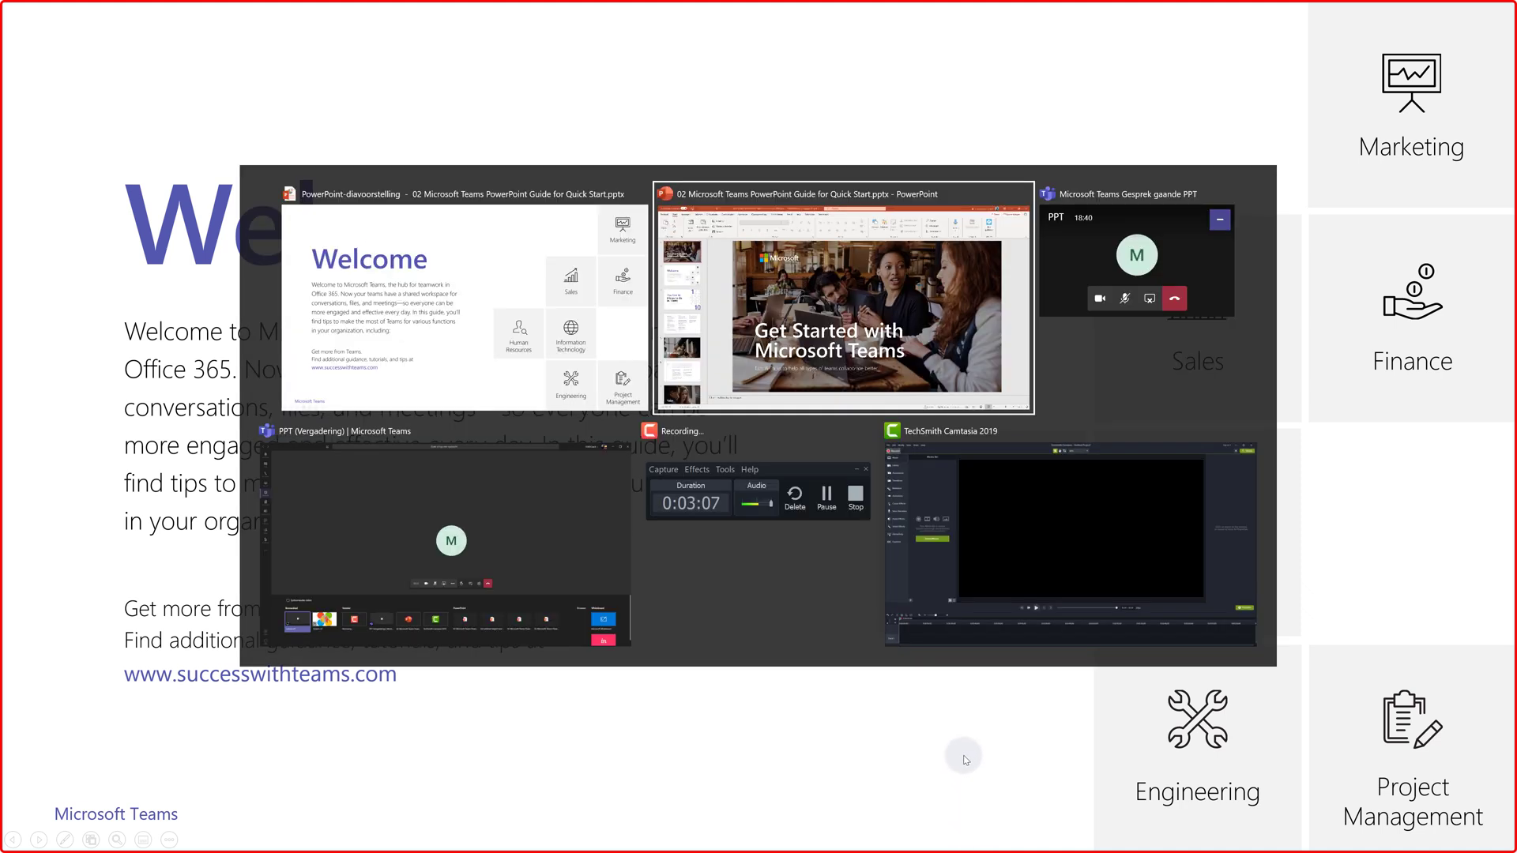
key(Escape)
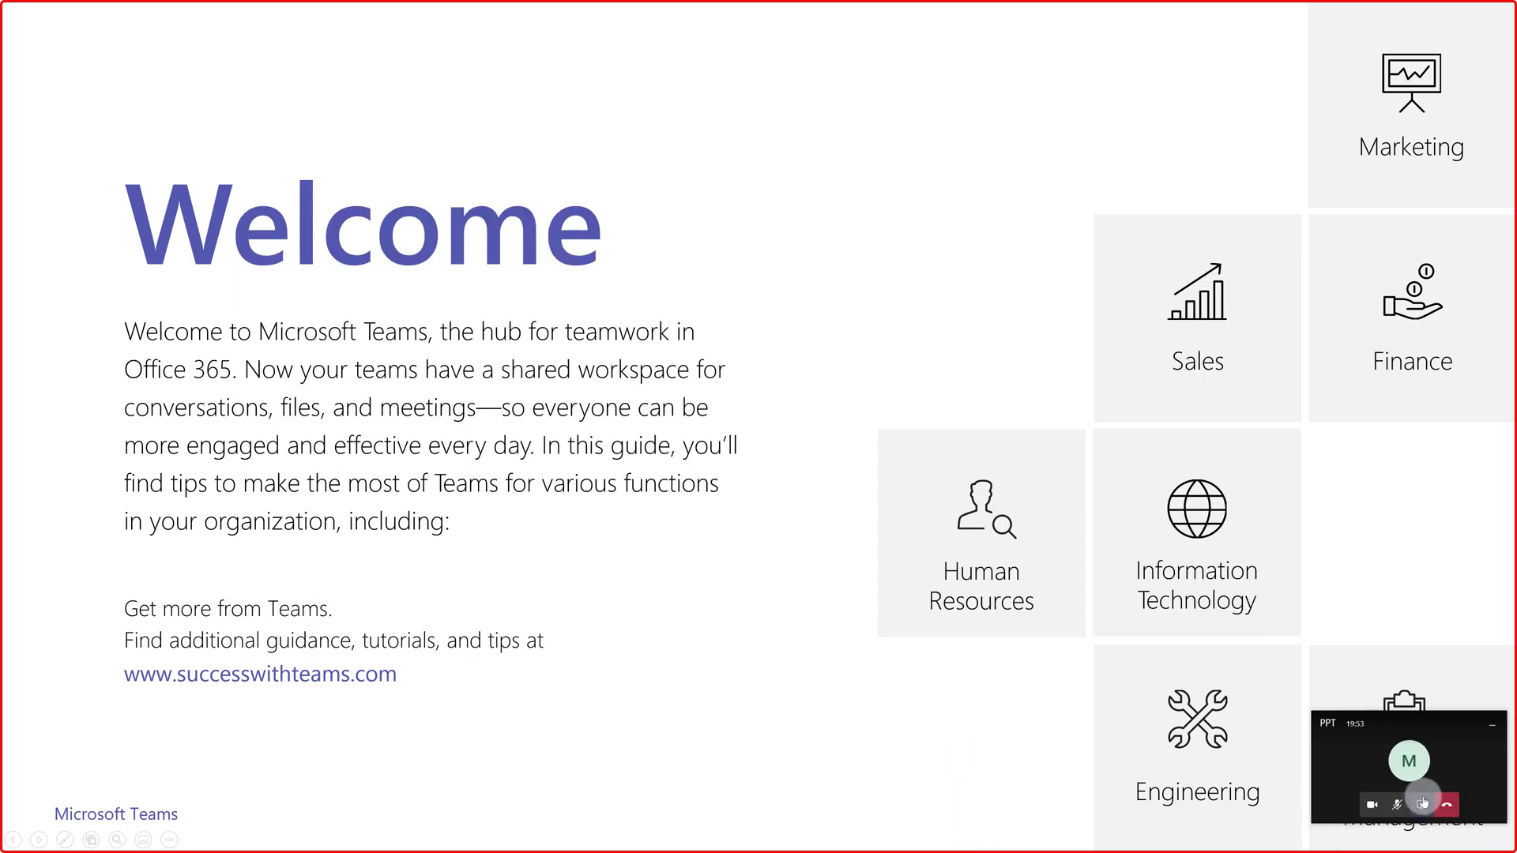
Step: Restore the Teams meeting and present the 'Get Started with Microsoft Teams' PowerPoint file directly in it
click(1425, 808)
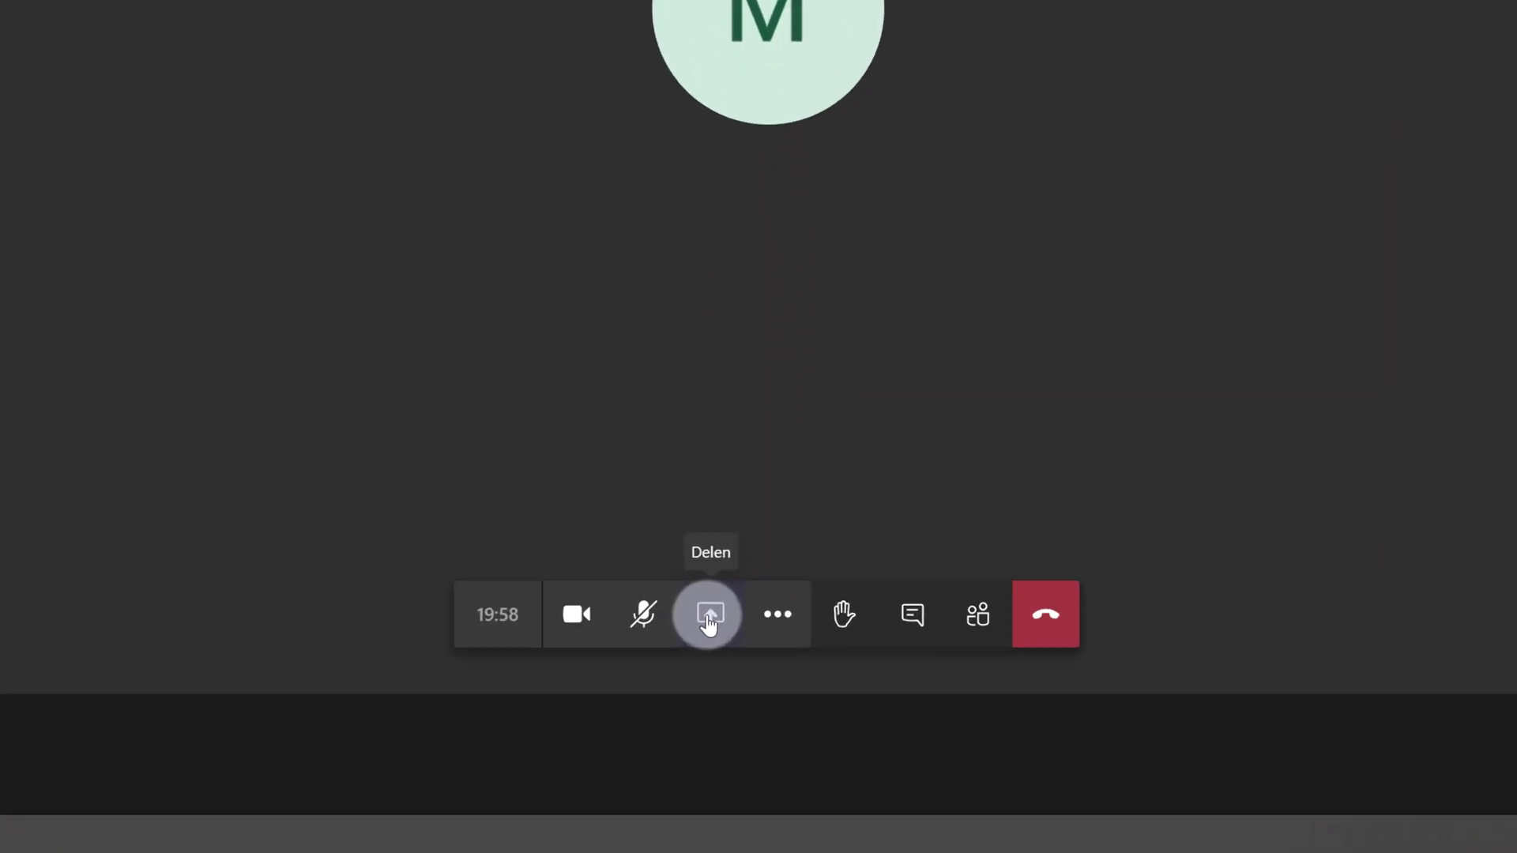
click(737, 716)
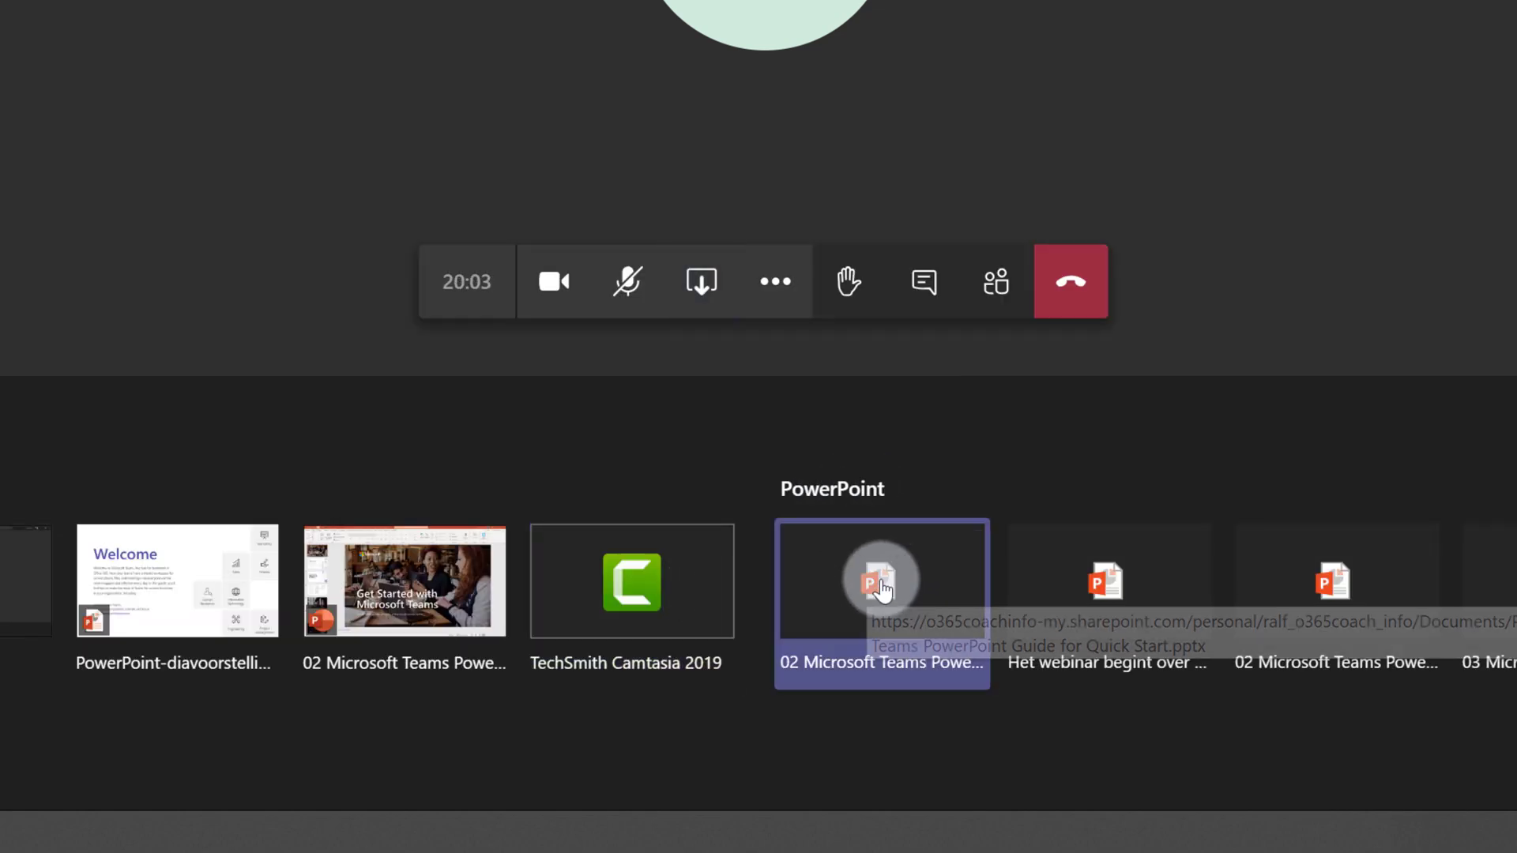
click(874, 582)
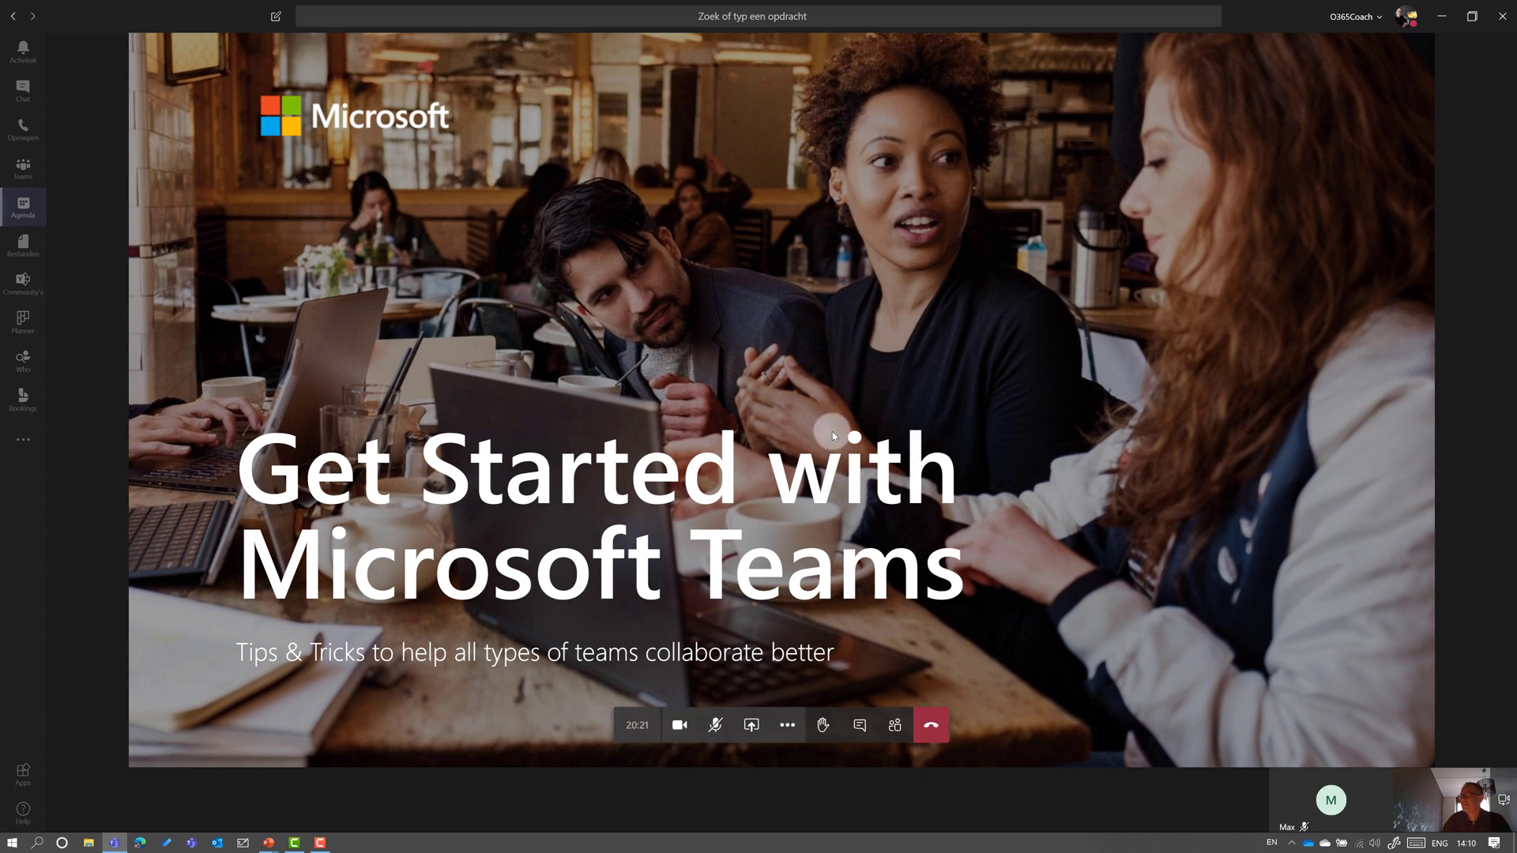
Step: Show the Personen participant list and use Hand opsteken to raise your hand
click(896, 727)
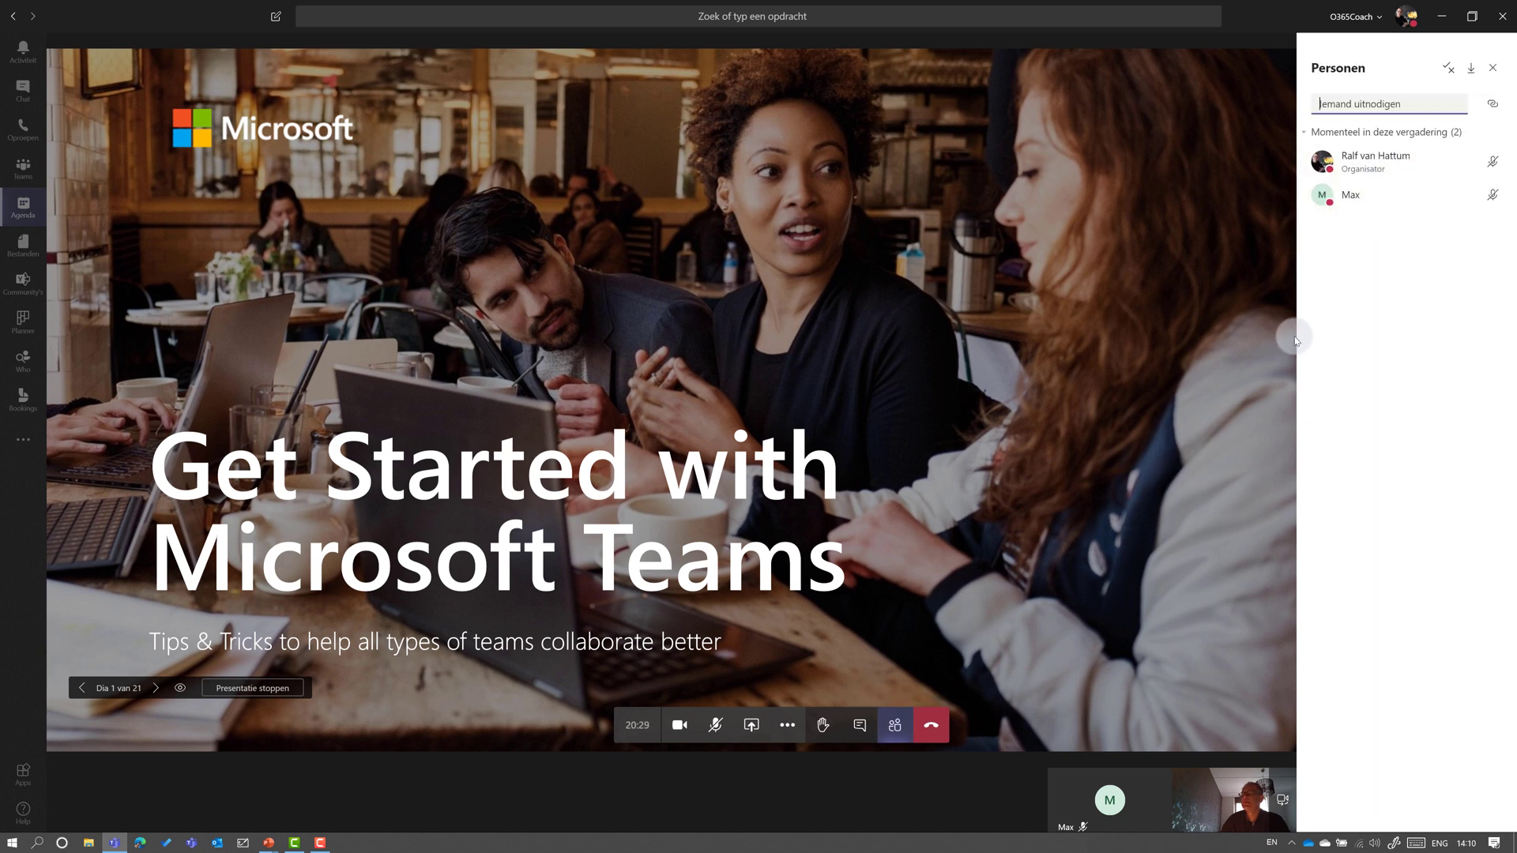
click(823, 725)
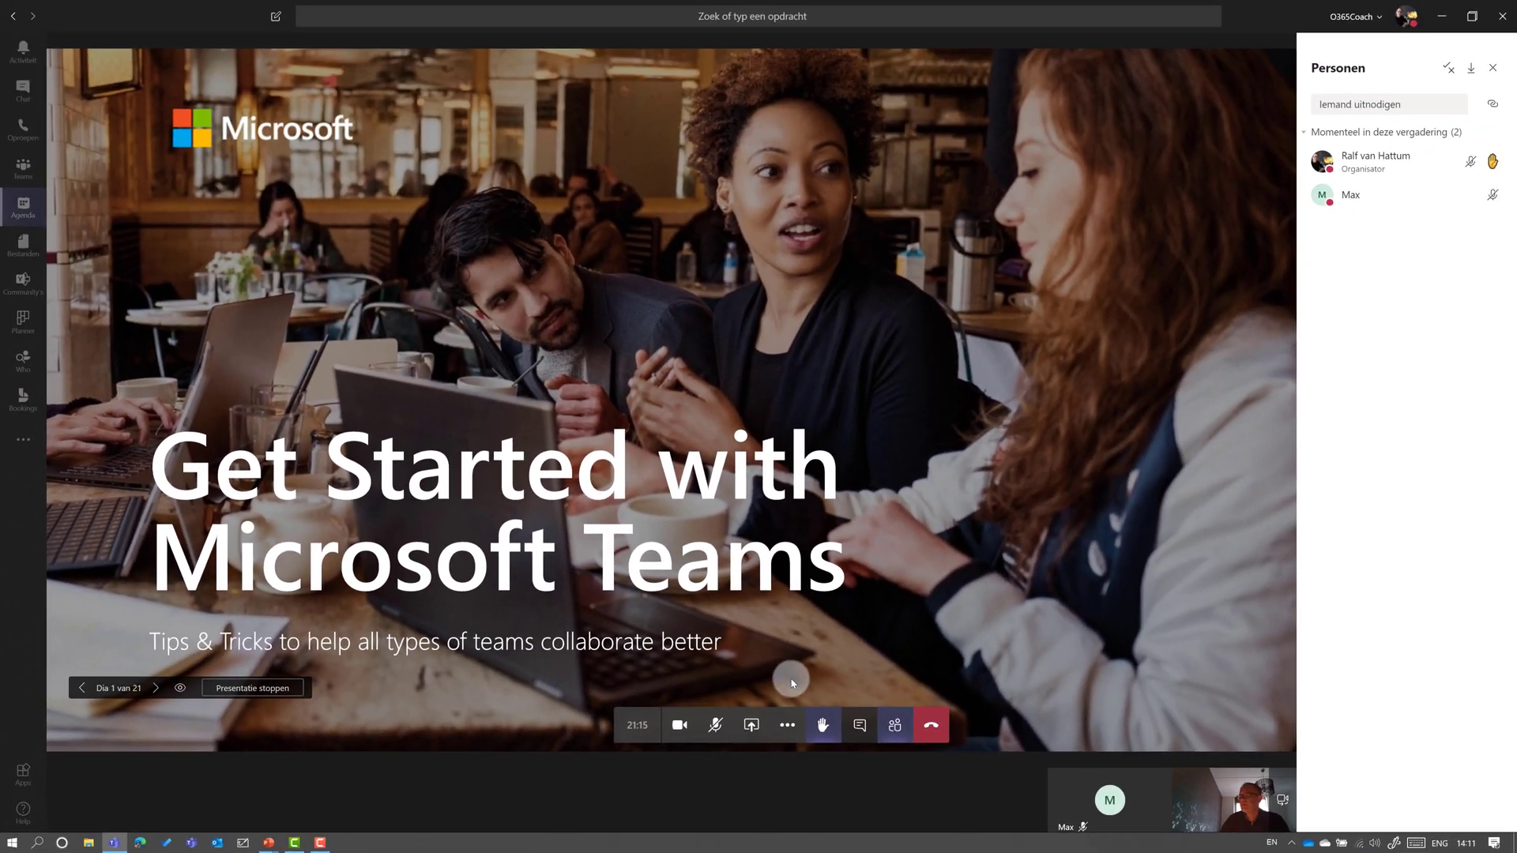
Step: Stop presenting the deck and share the PowerPoint-diavoorstelling window under Venster instead
click(274, 689)
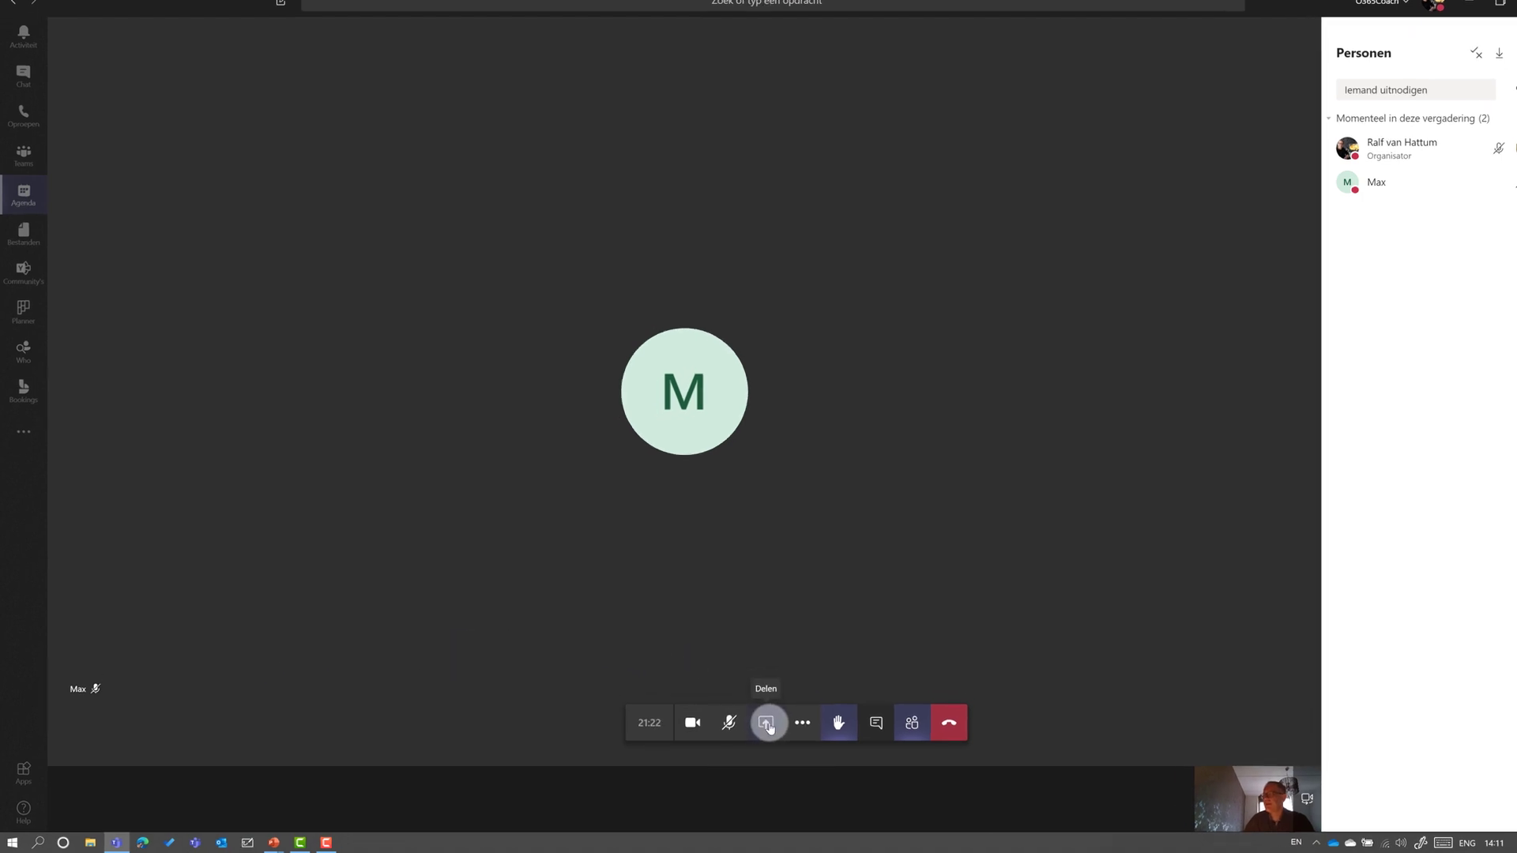
click(767, 724)
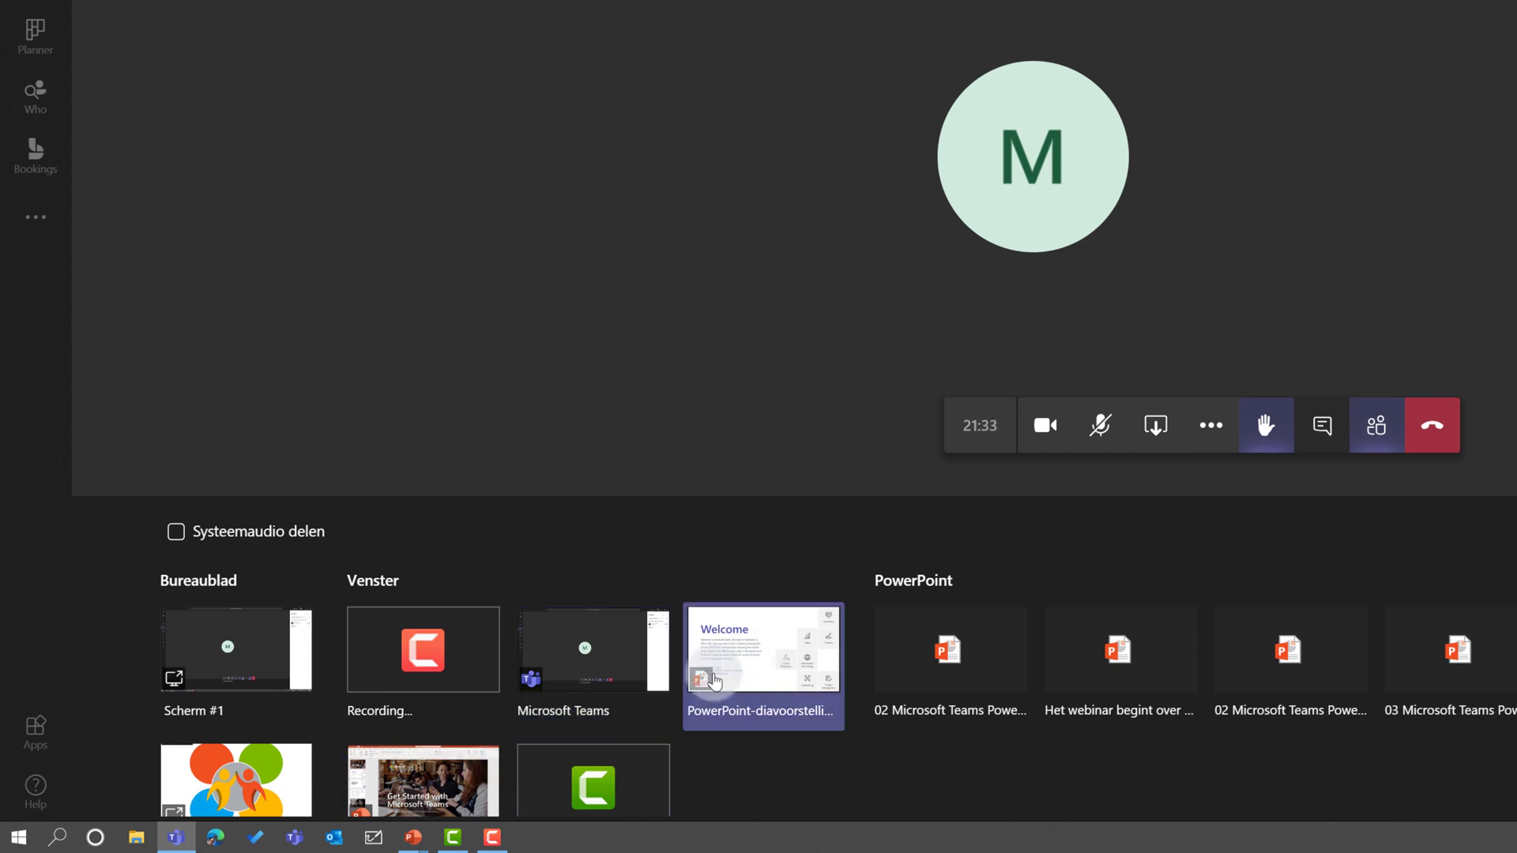
click(446, 770)
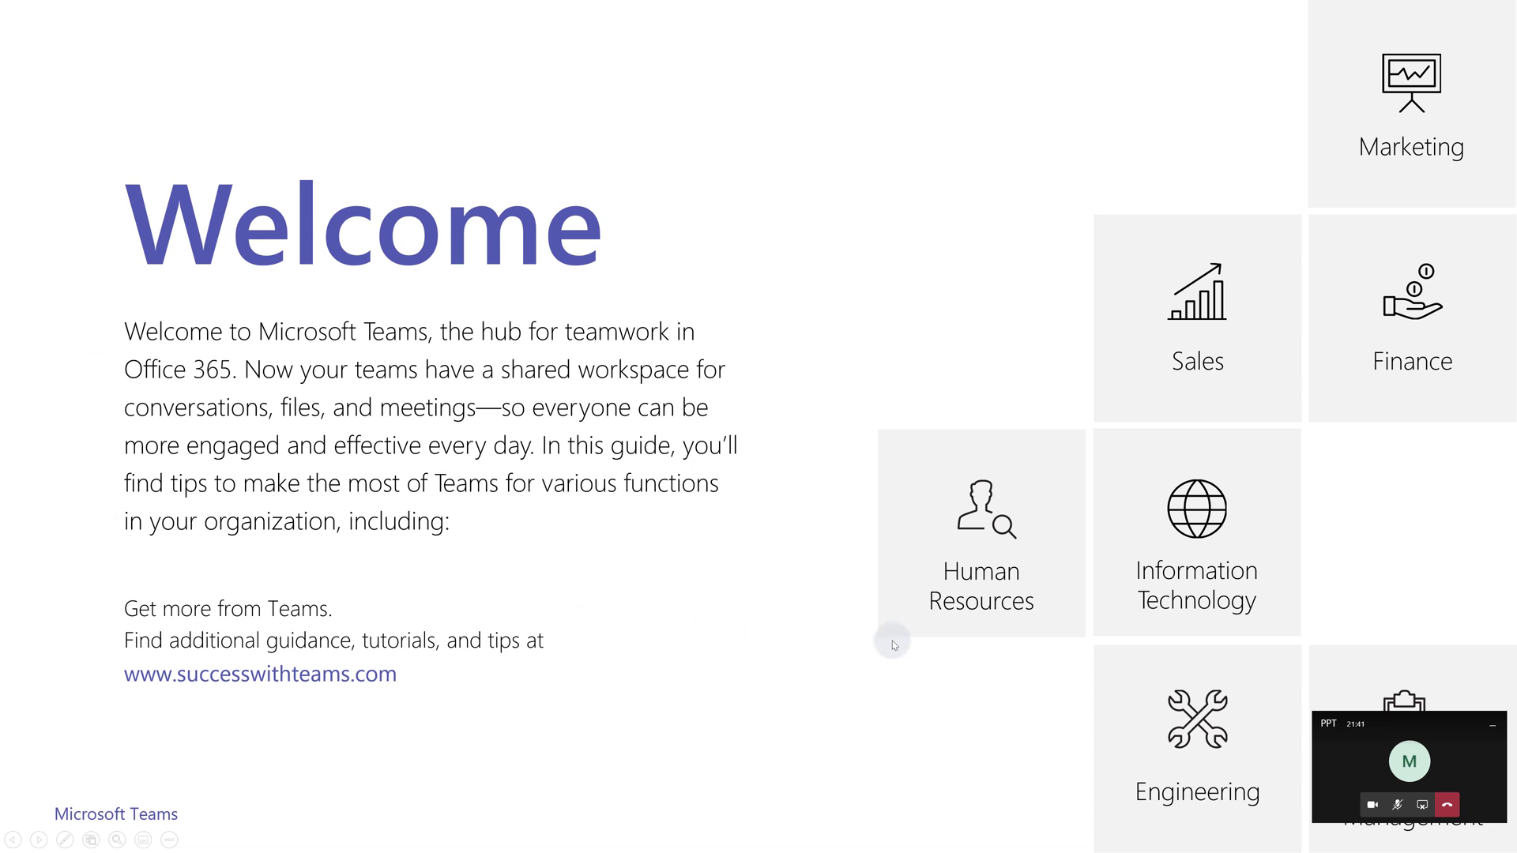
click(1409, 761)
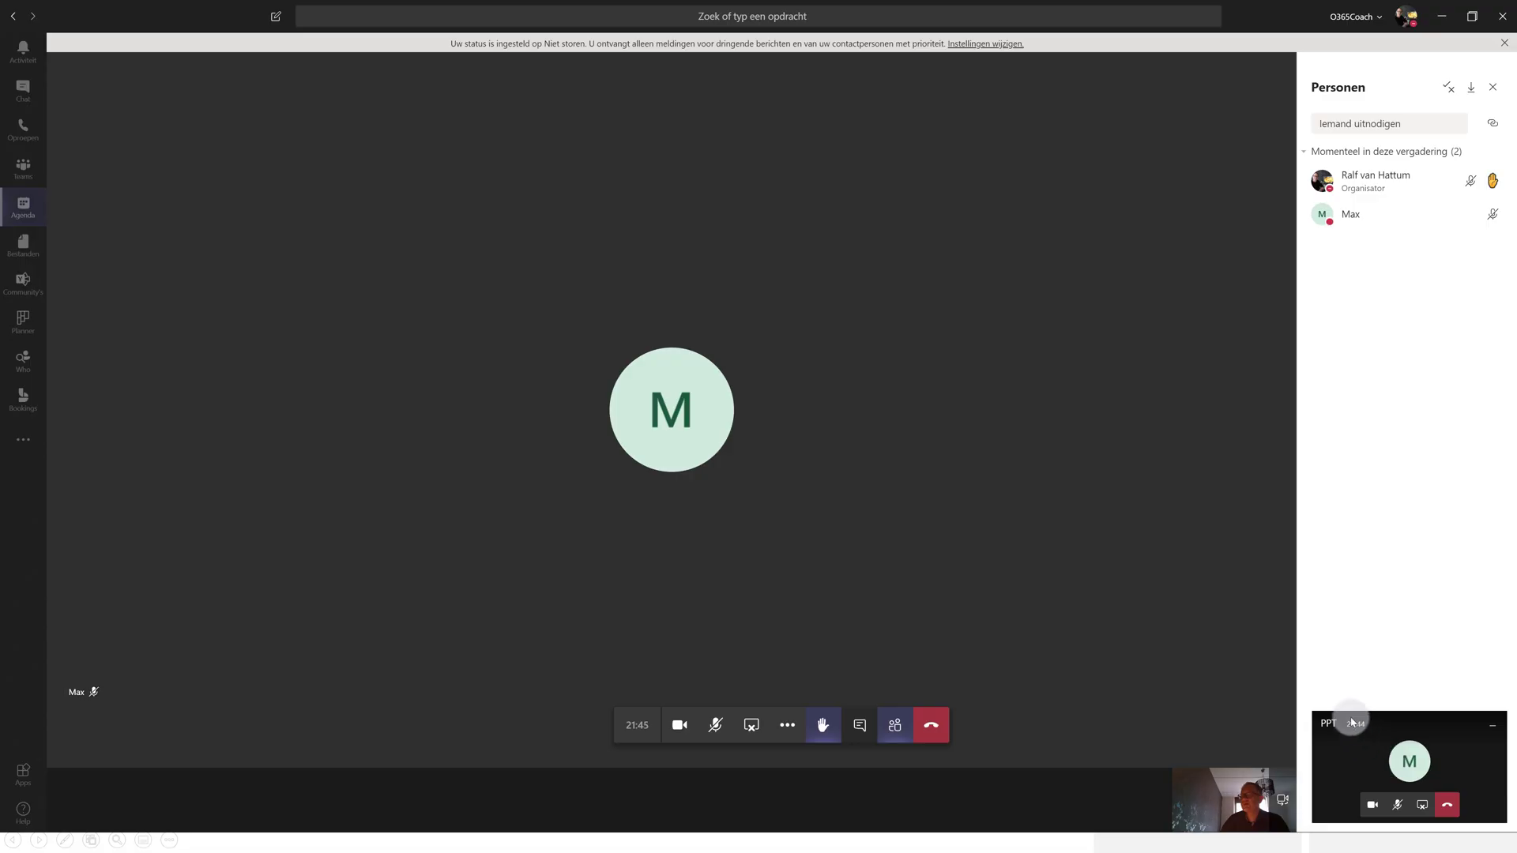
mouse_move(671, 410)
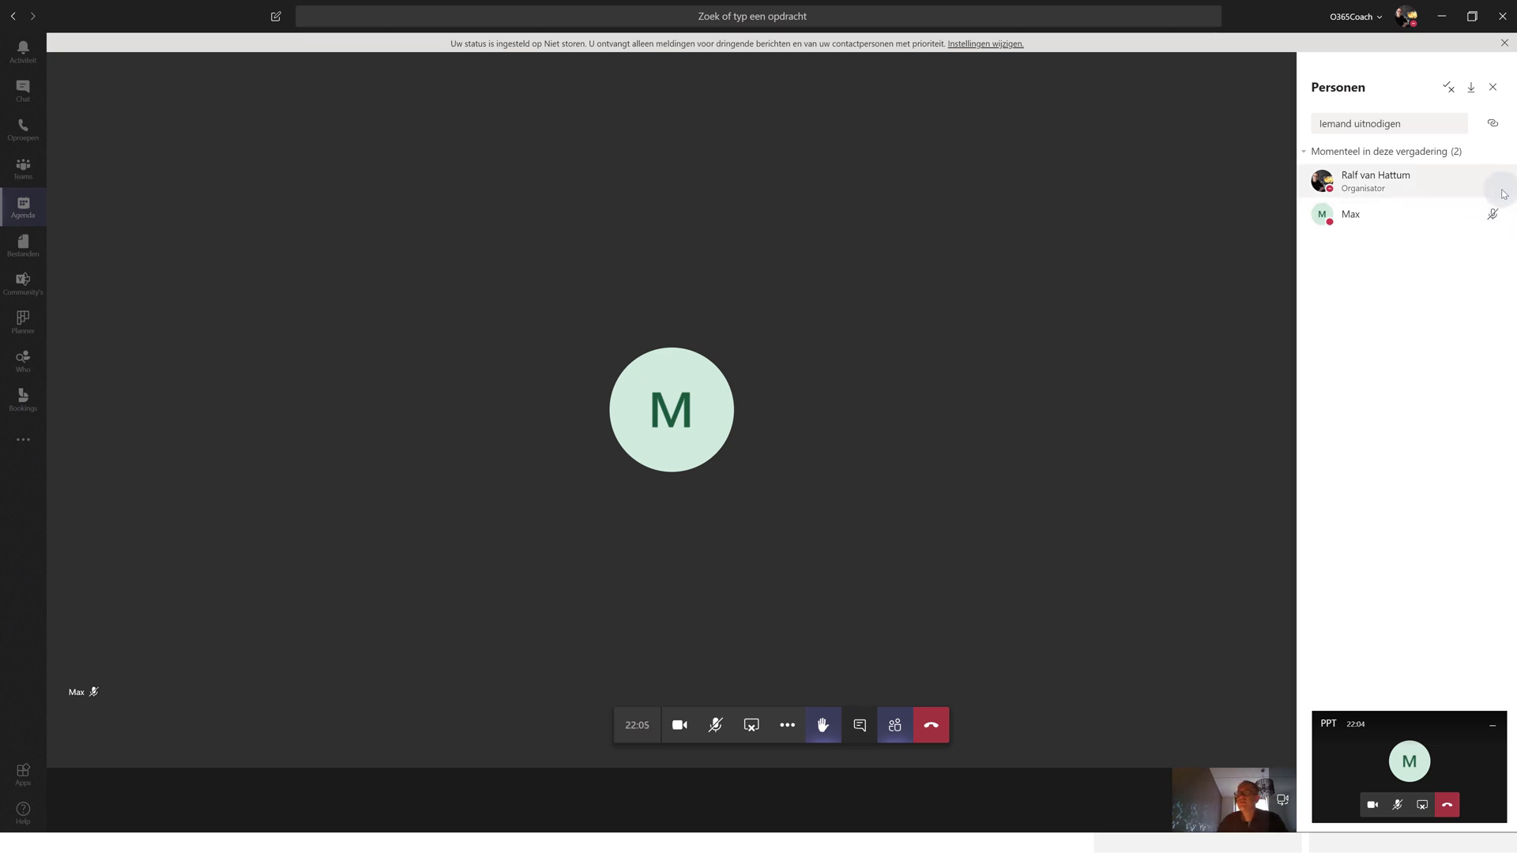
mouse_move(671, 474)
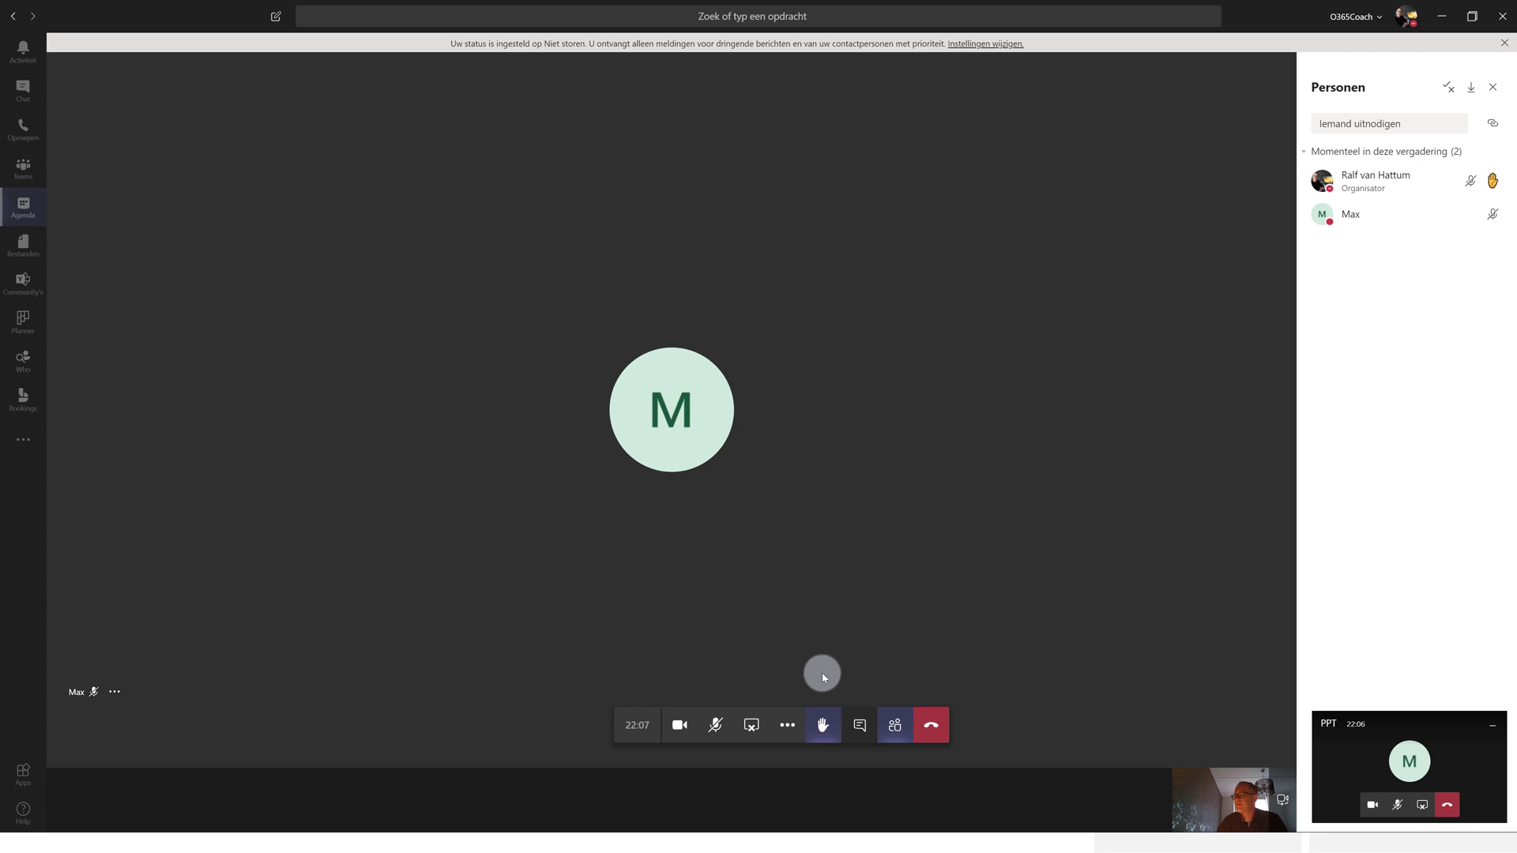
click(698, 420)
key(alt+Tab)
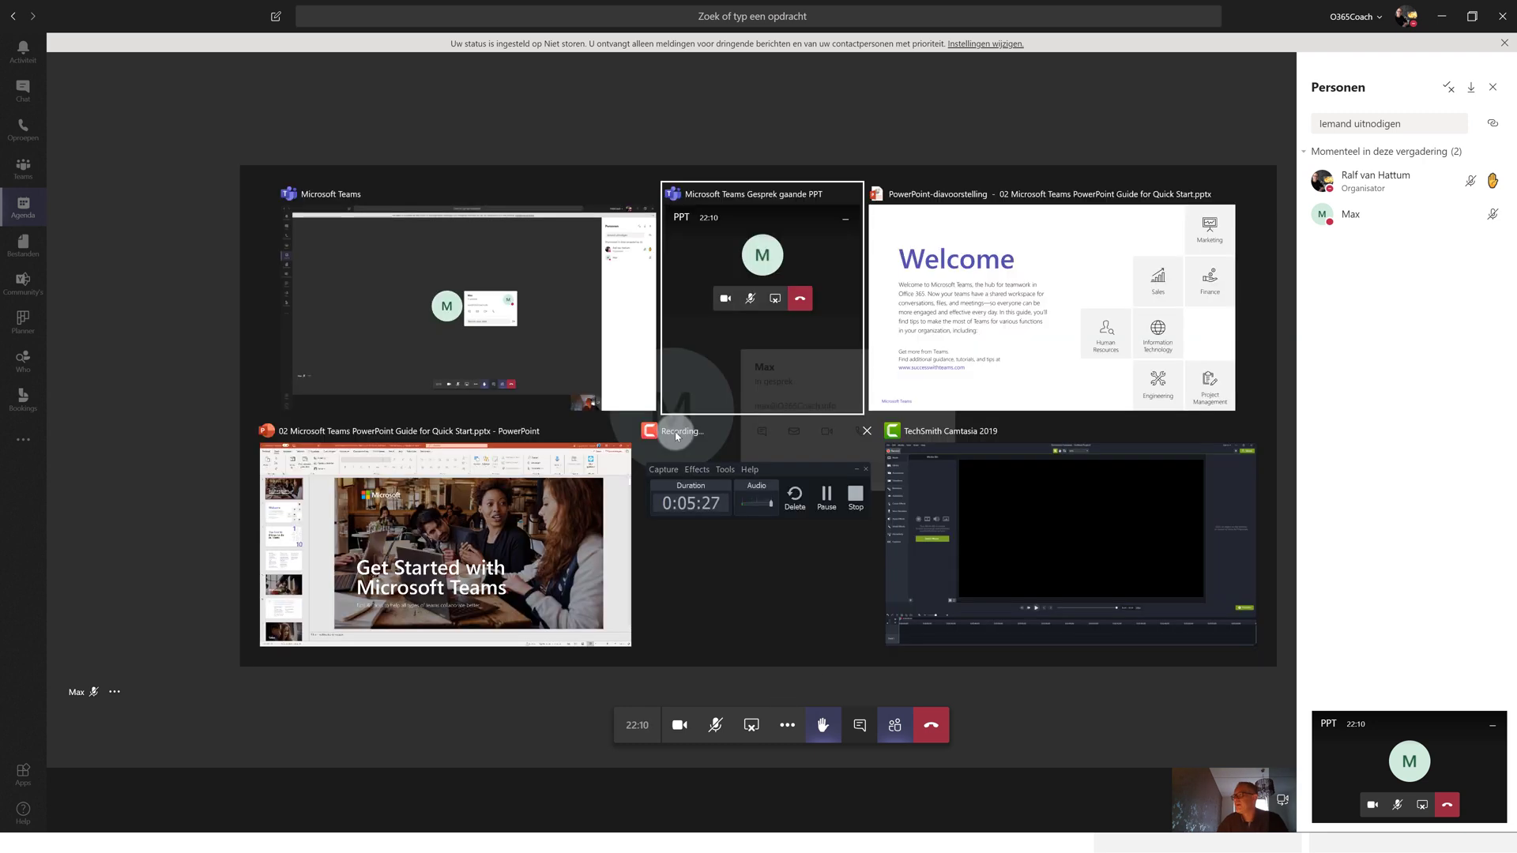
key(Tab)
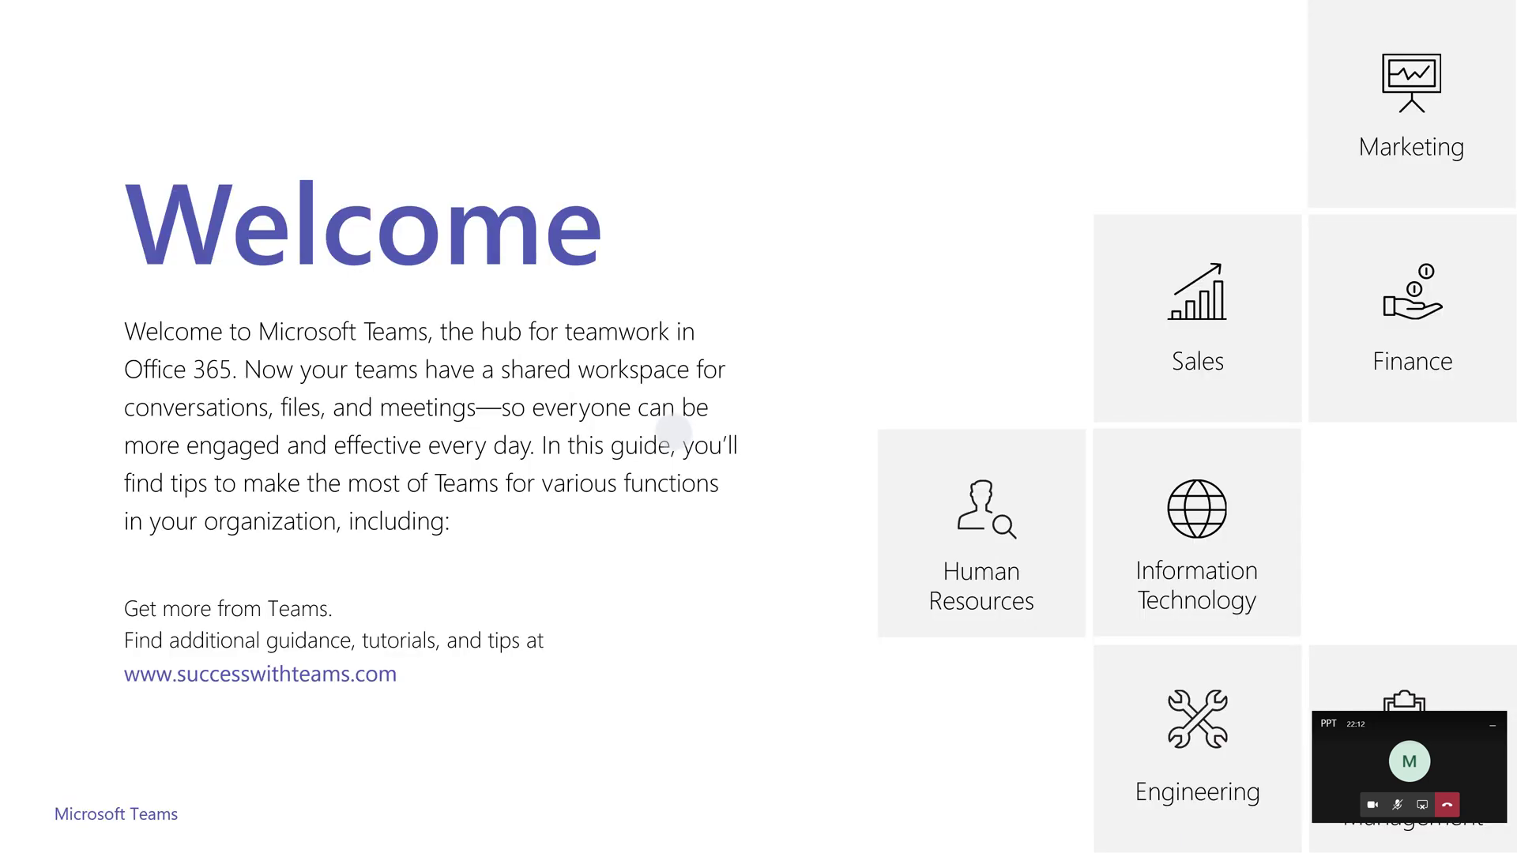
Step: Show Presenter View, centre its window, advance to slide 3, then bring the Teams meeting forward
right_click(674, 431)
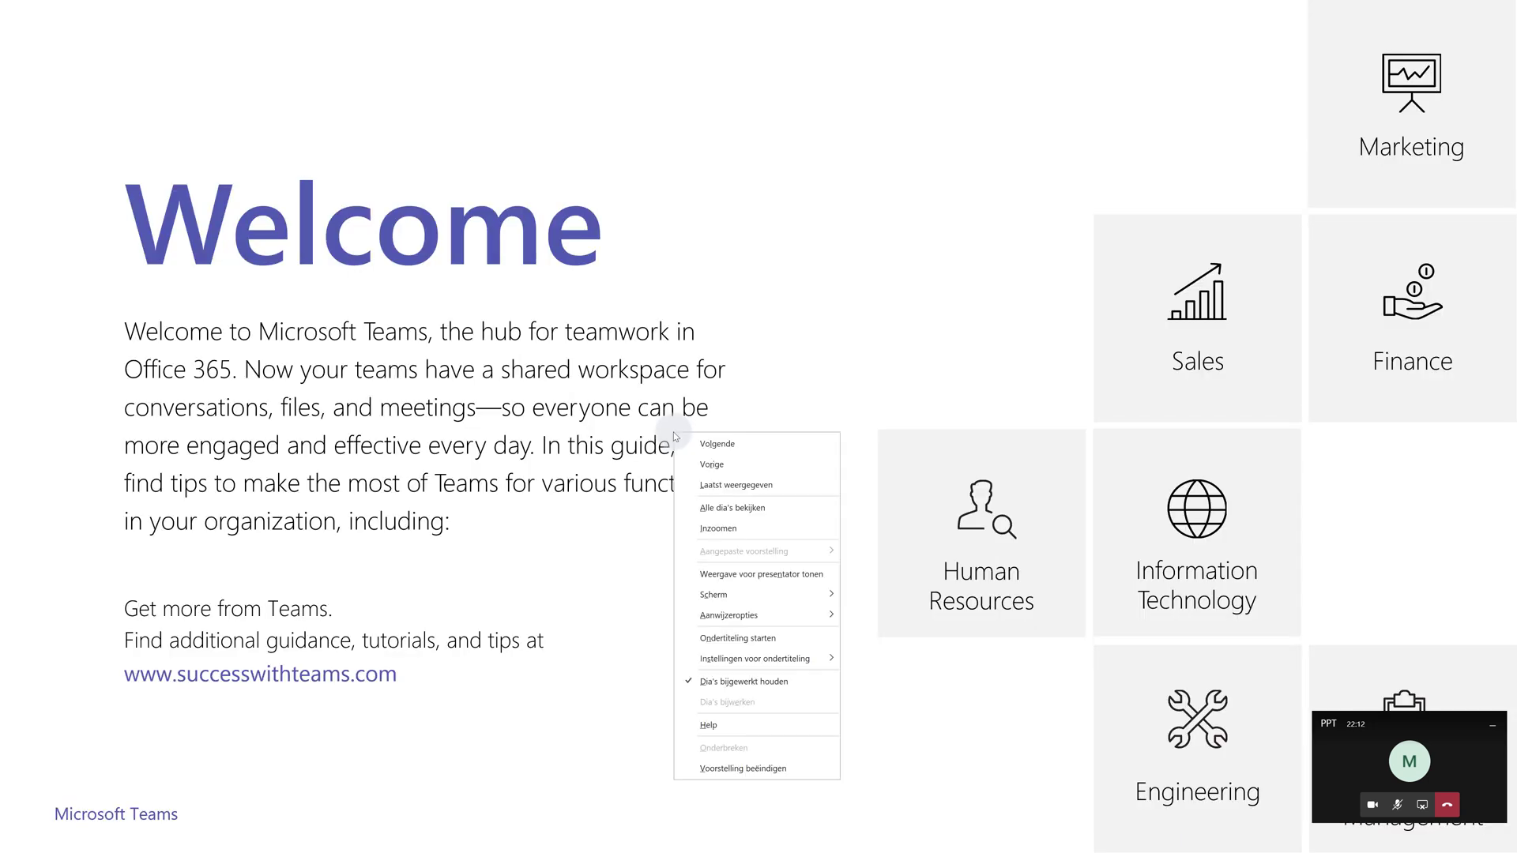
click(763, 576)
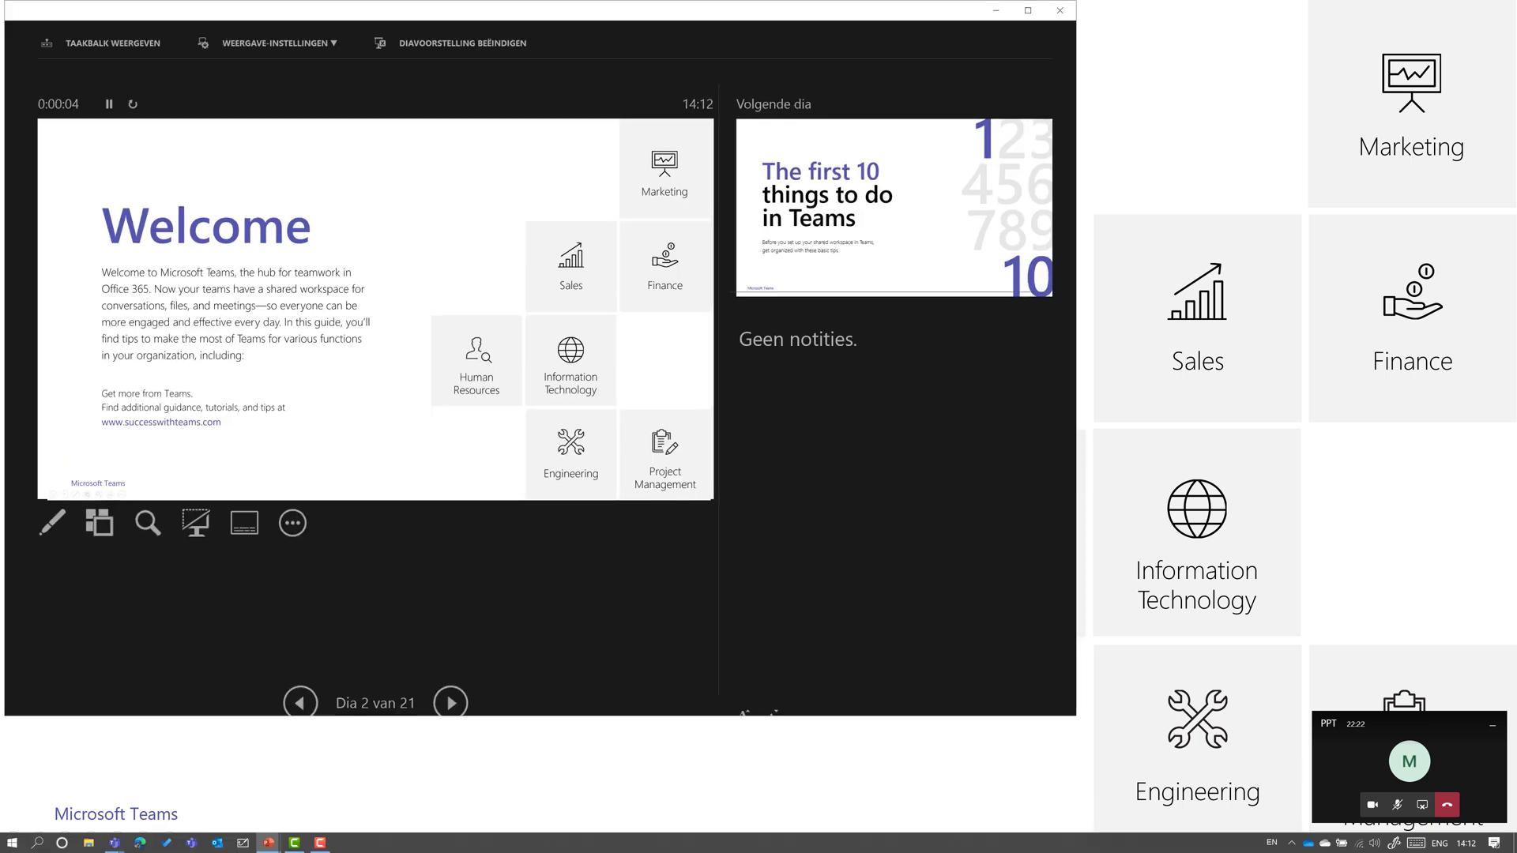
click(711, 42)
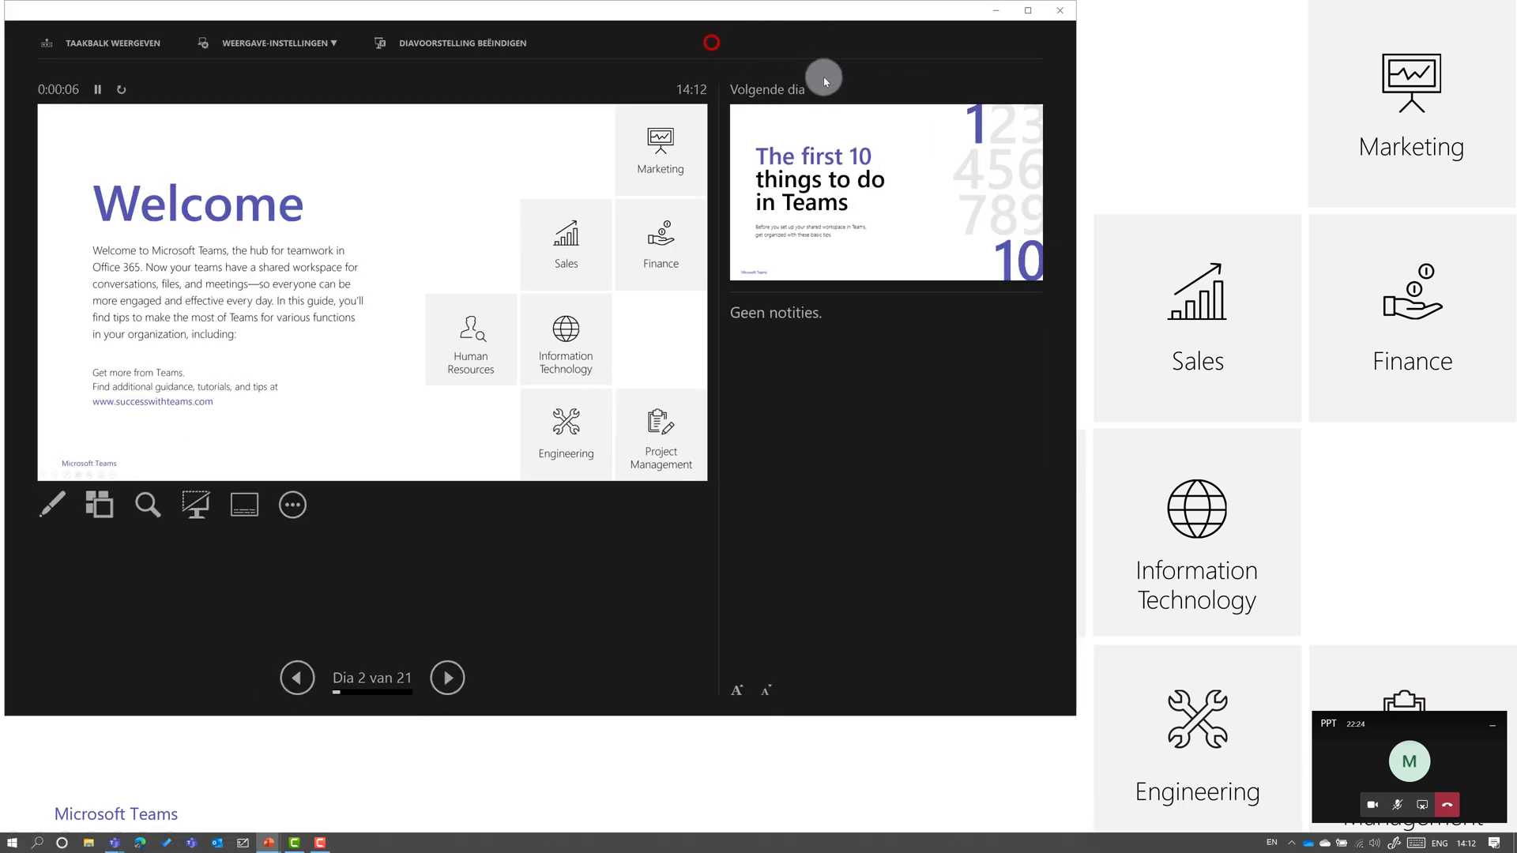
drag(798, 14, 1023, 82)
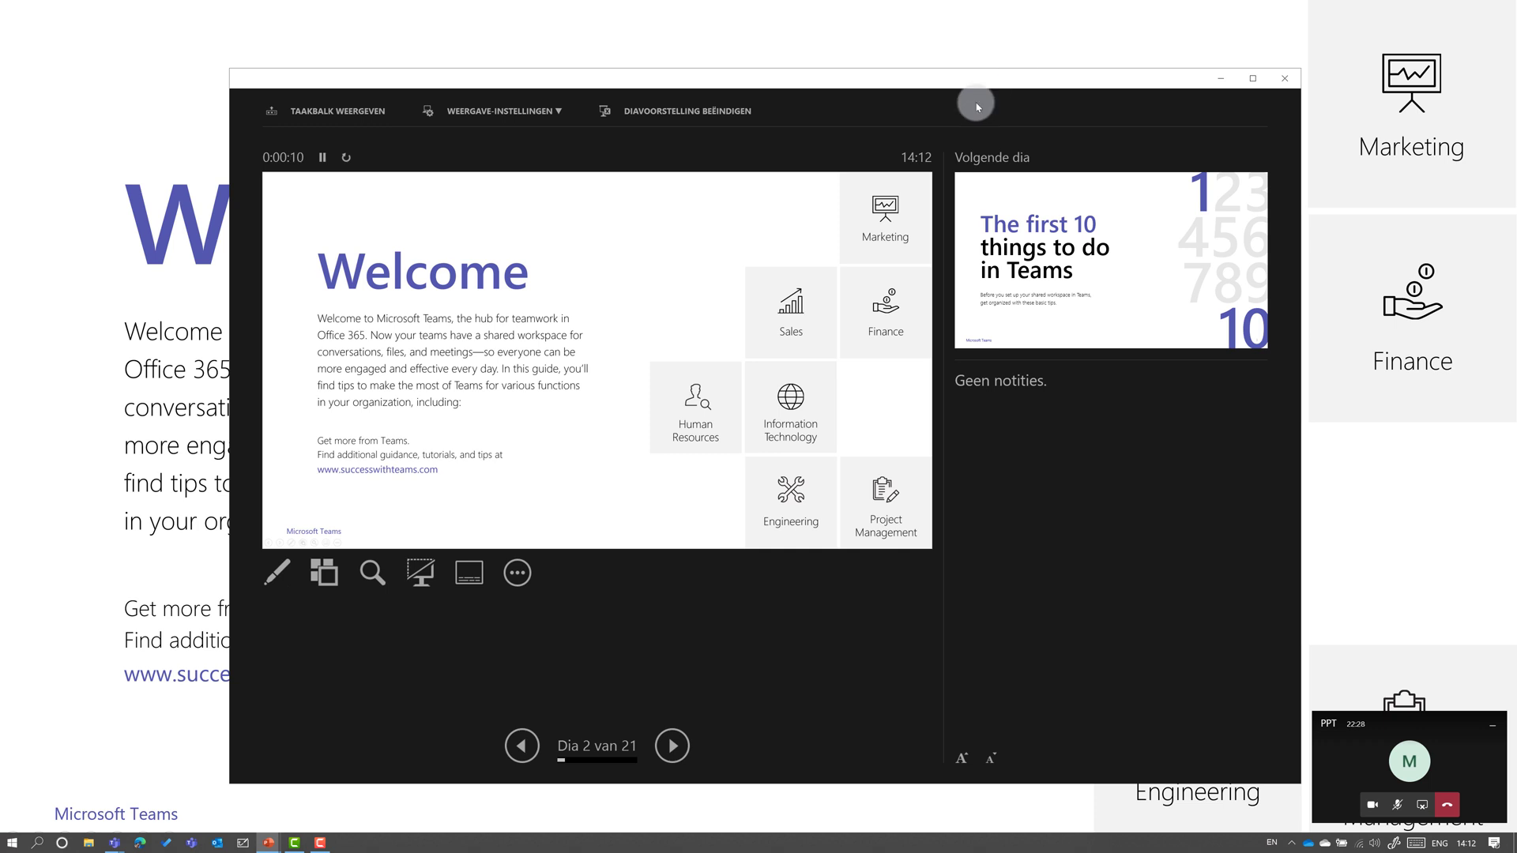
click(674, 746)
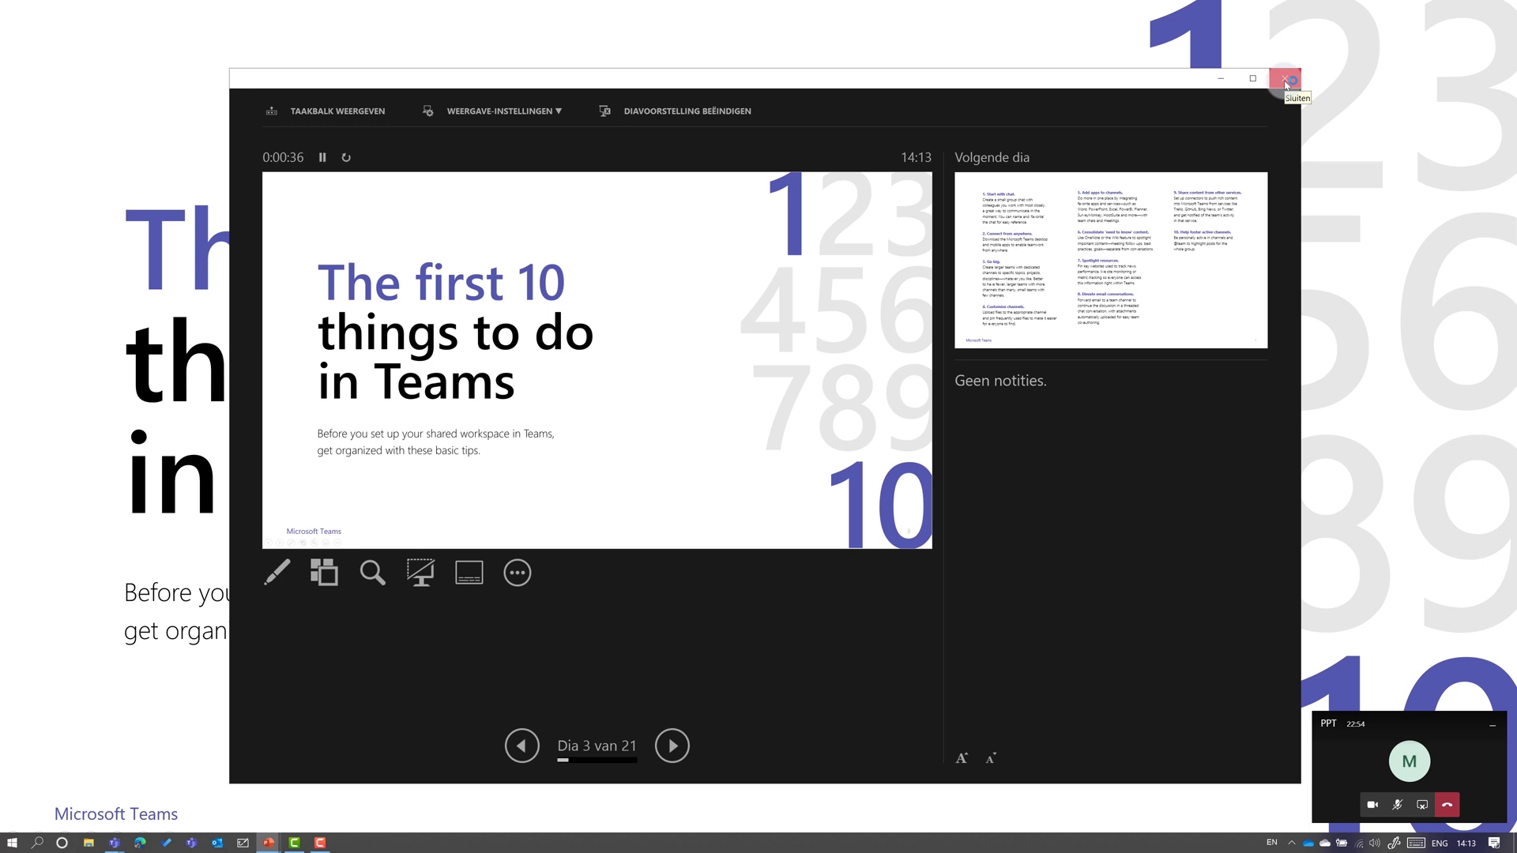
click(1408, 761)
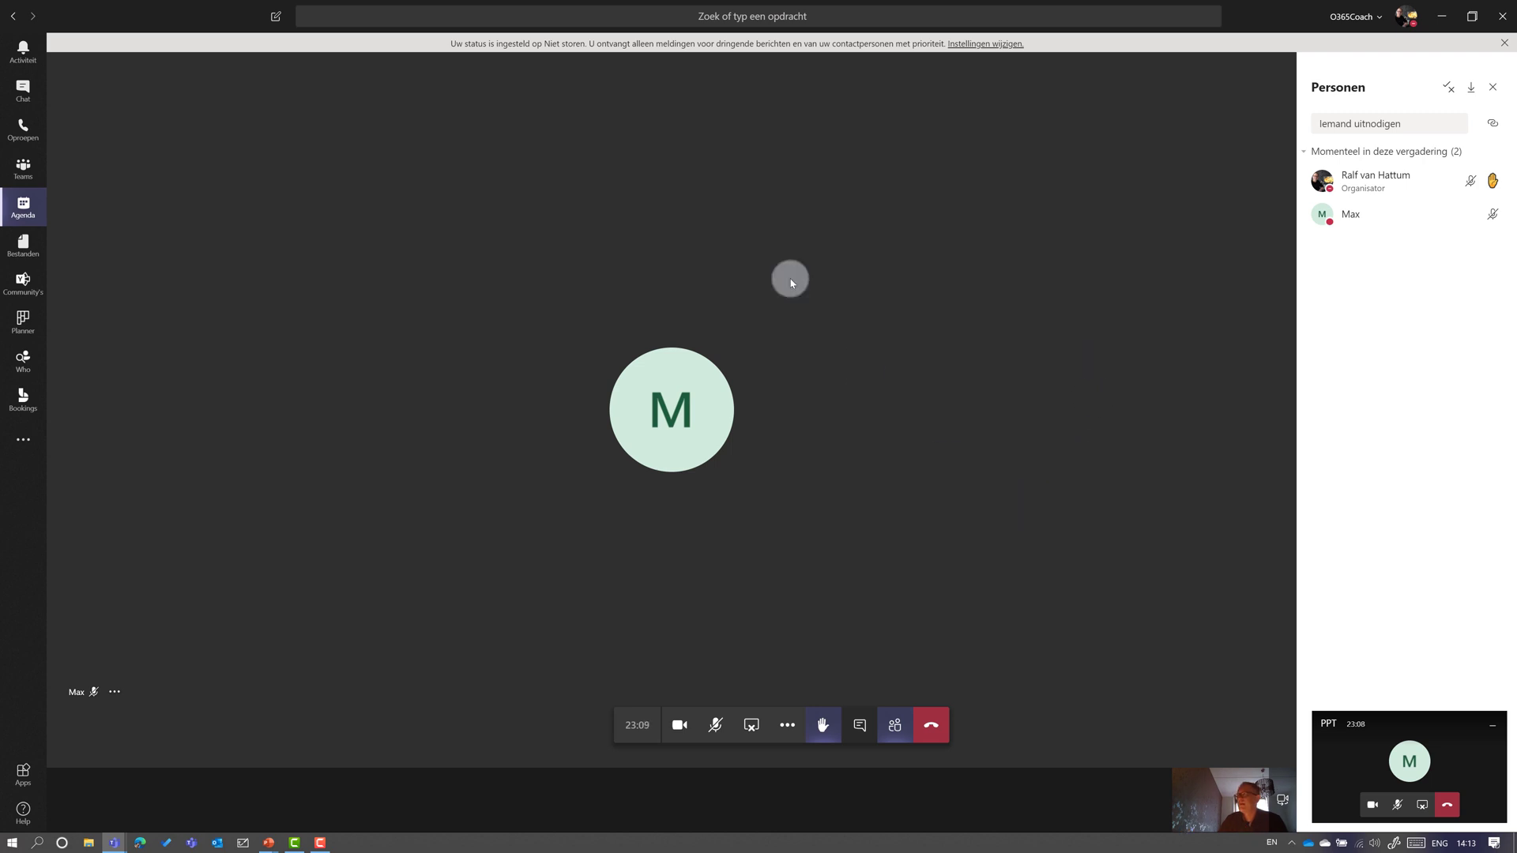
Step: Alt+Tab back to the slideshow showing 'The first 10 things to do in Teams'
key(alt+Tab)
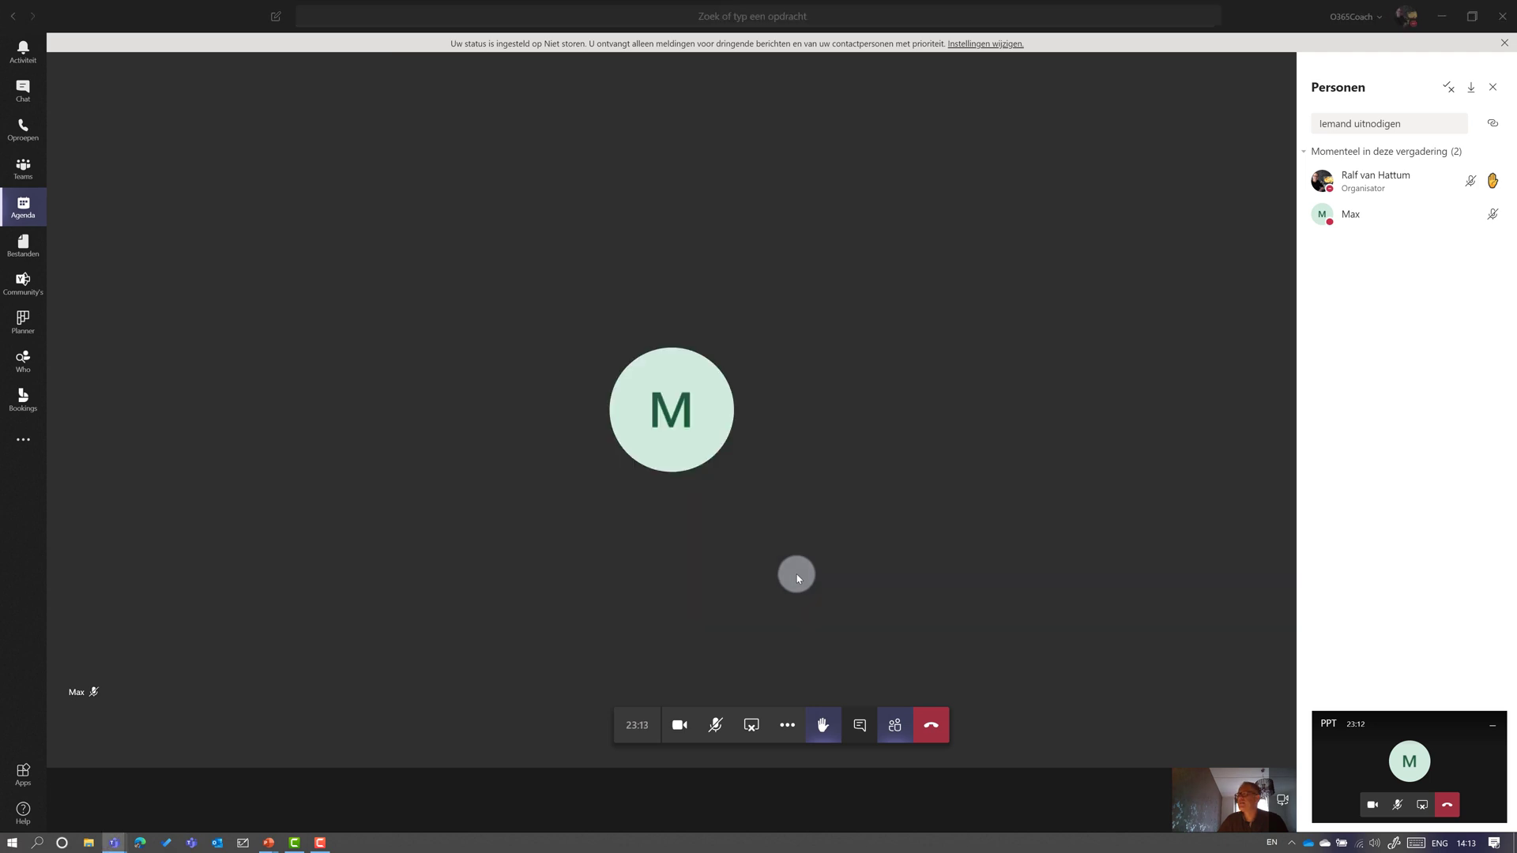
key(alt+Tab)
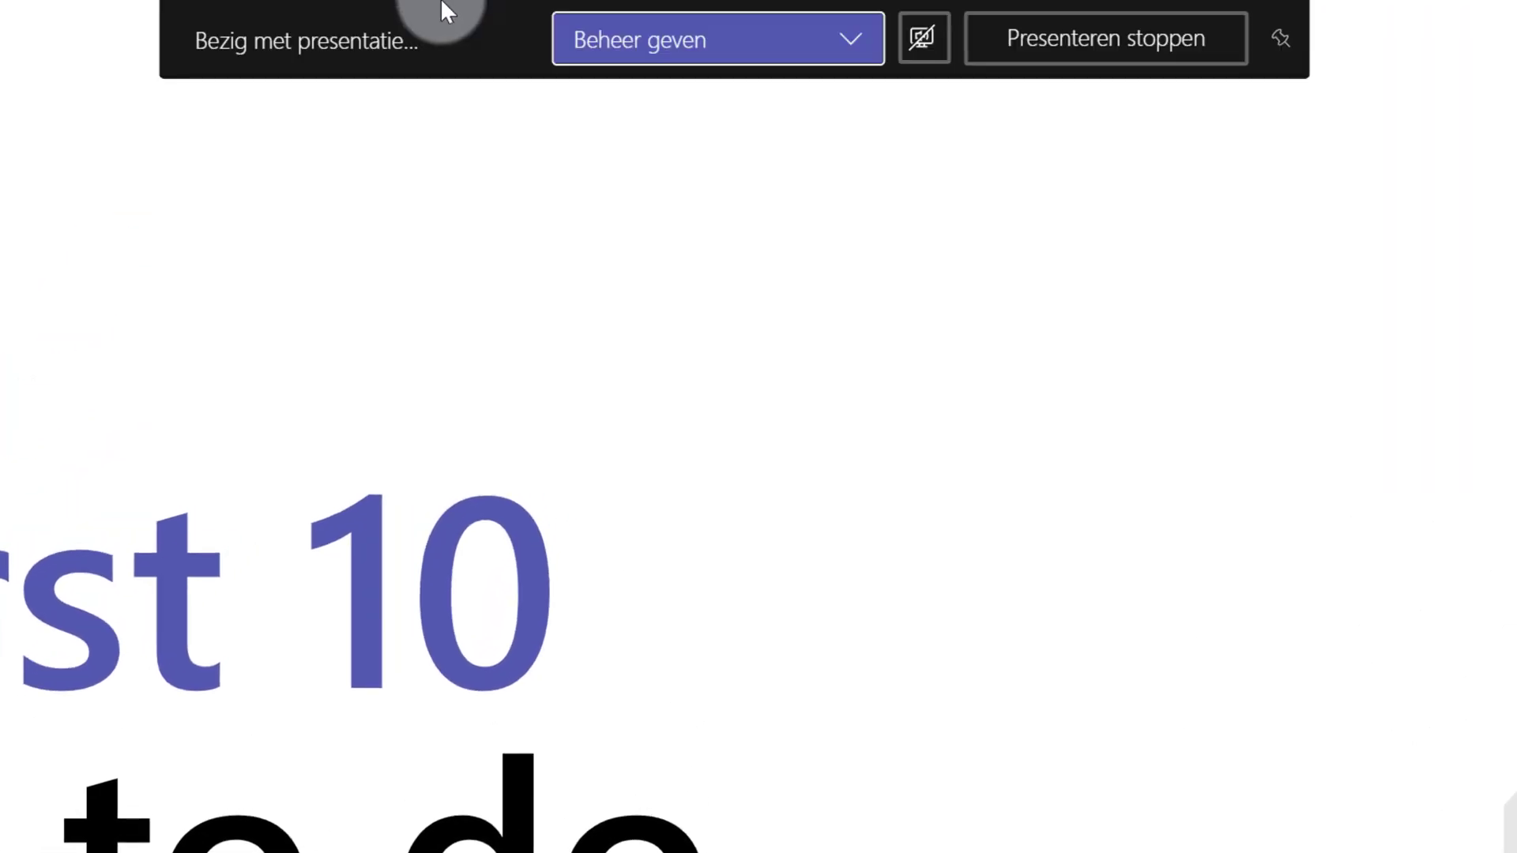
Step: Turn on Systeemaudio delen for the share, then stop sharing from the mini call window
click(917, 35)
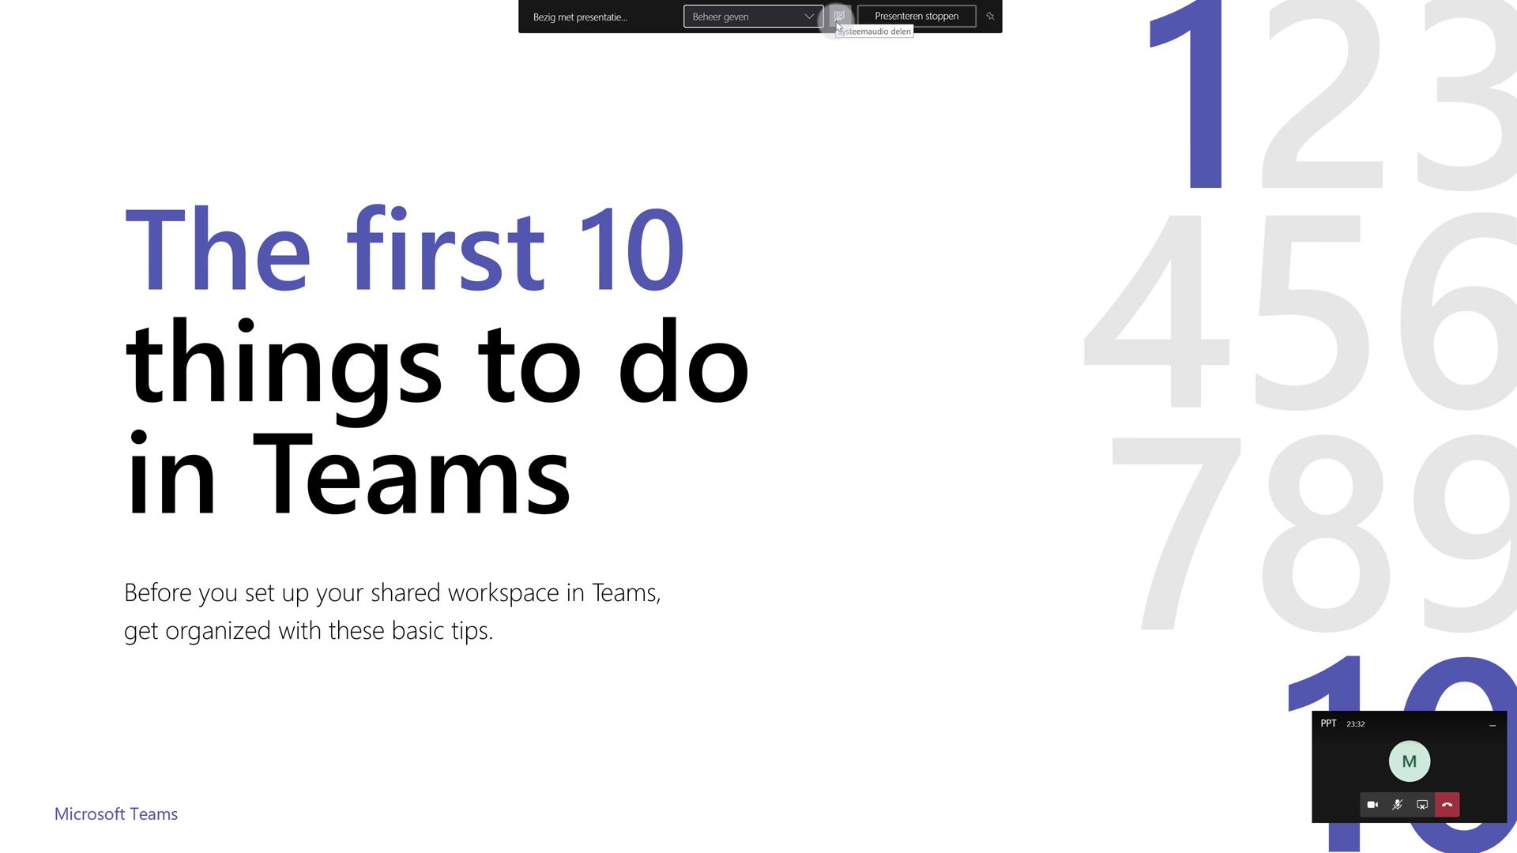
click(839, 22)
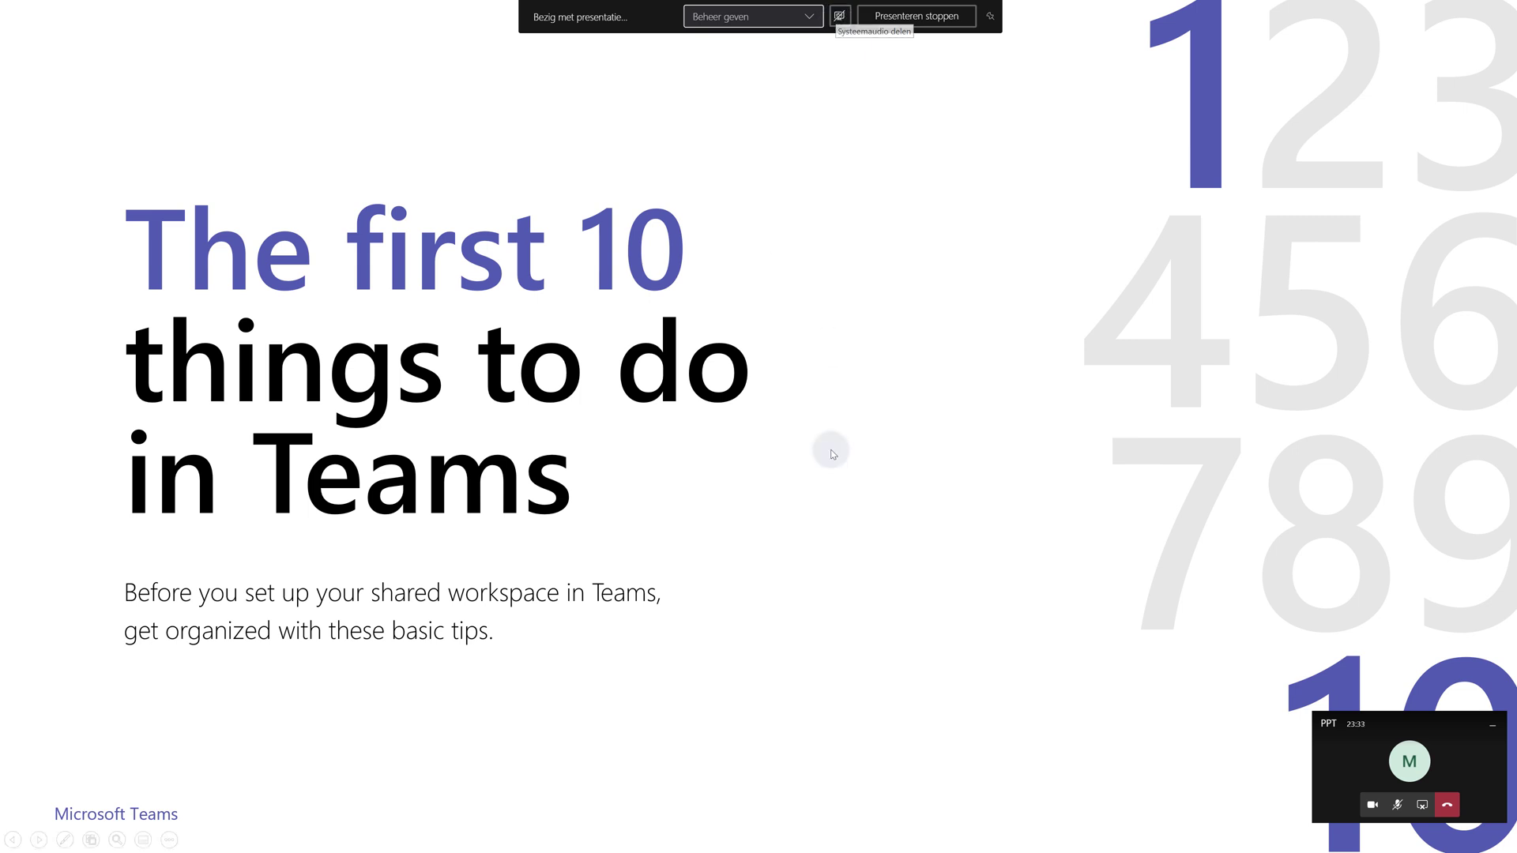
click(1423, 805)
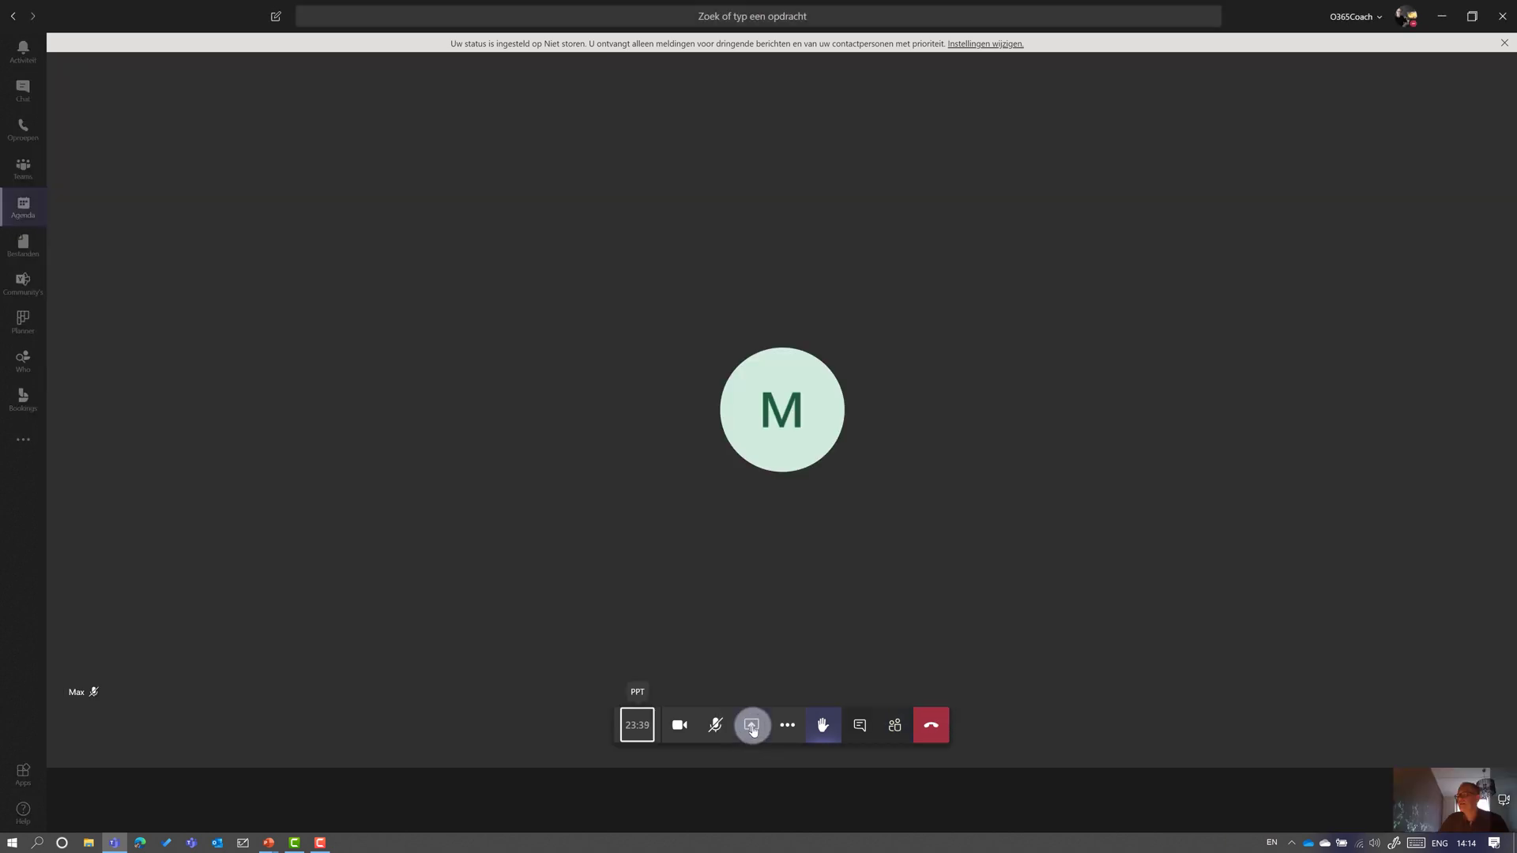
Step: Open the Share tray listing desktop screens, windows, PowerPoint files and Whiteboard
click(751, 725)
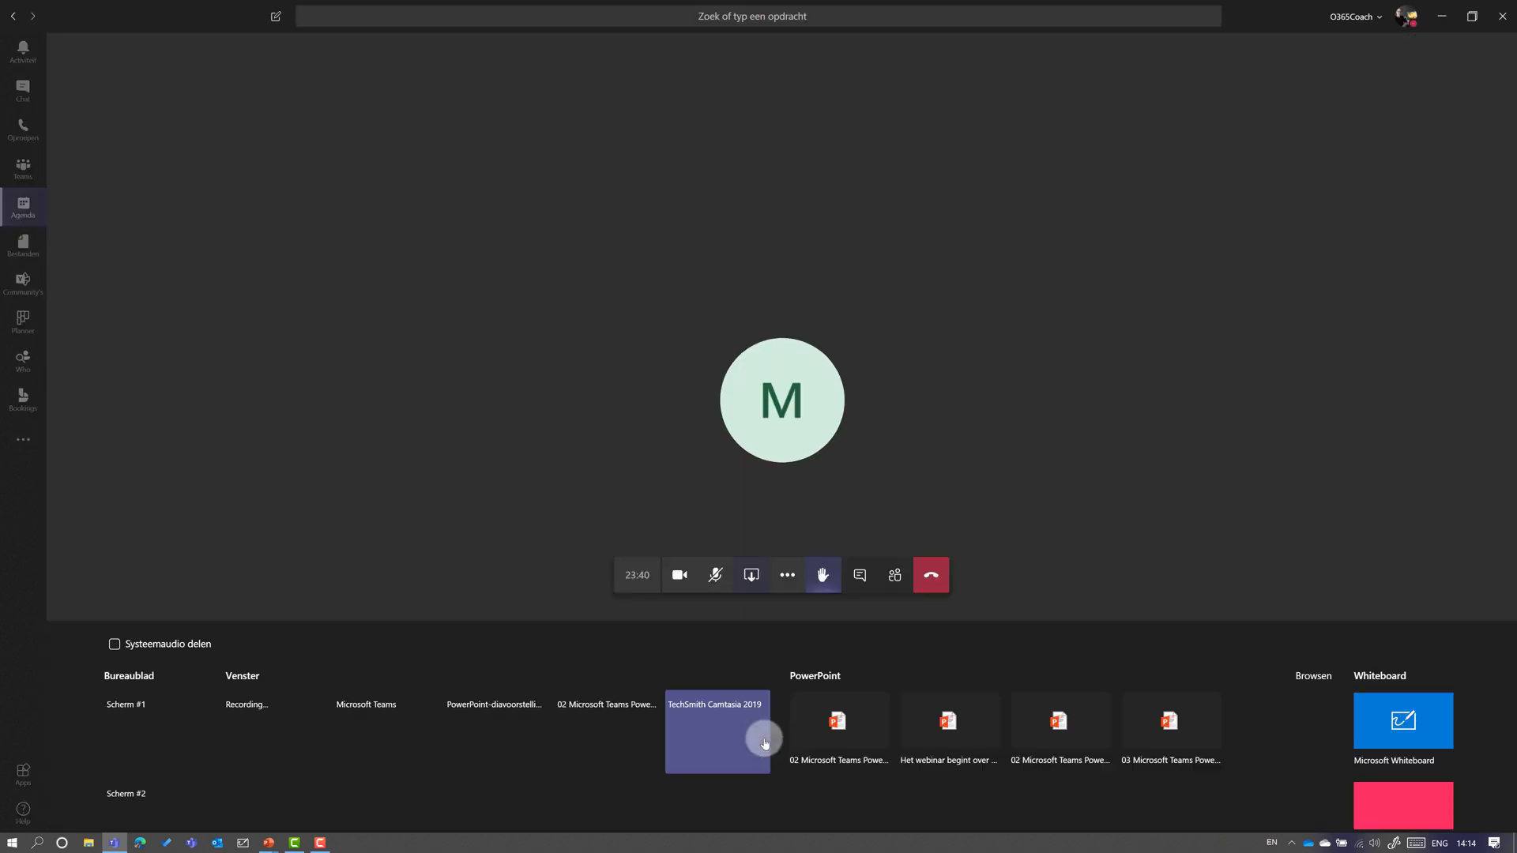